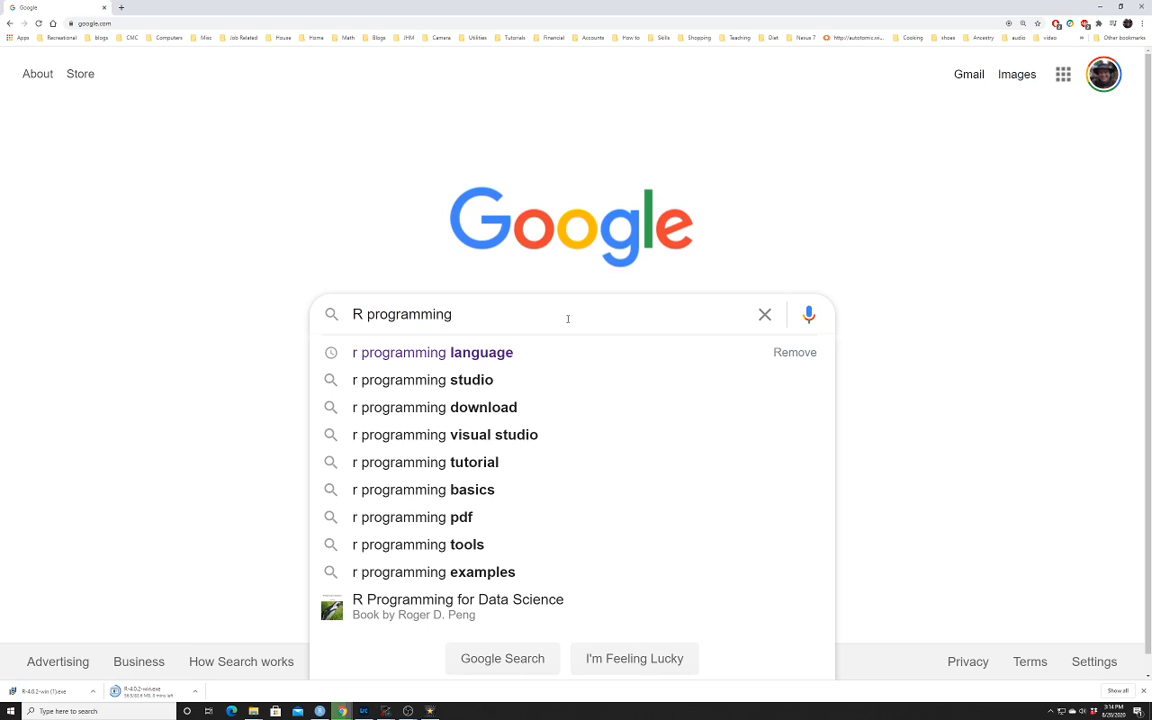
Step: Search Google for "R project" and open The R Project for Statistical Computing website
{"action": "key", "text": "BackSpace"}
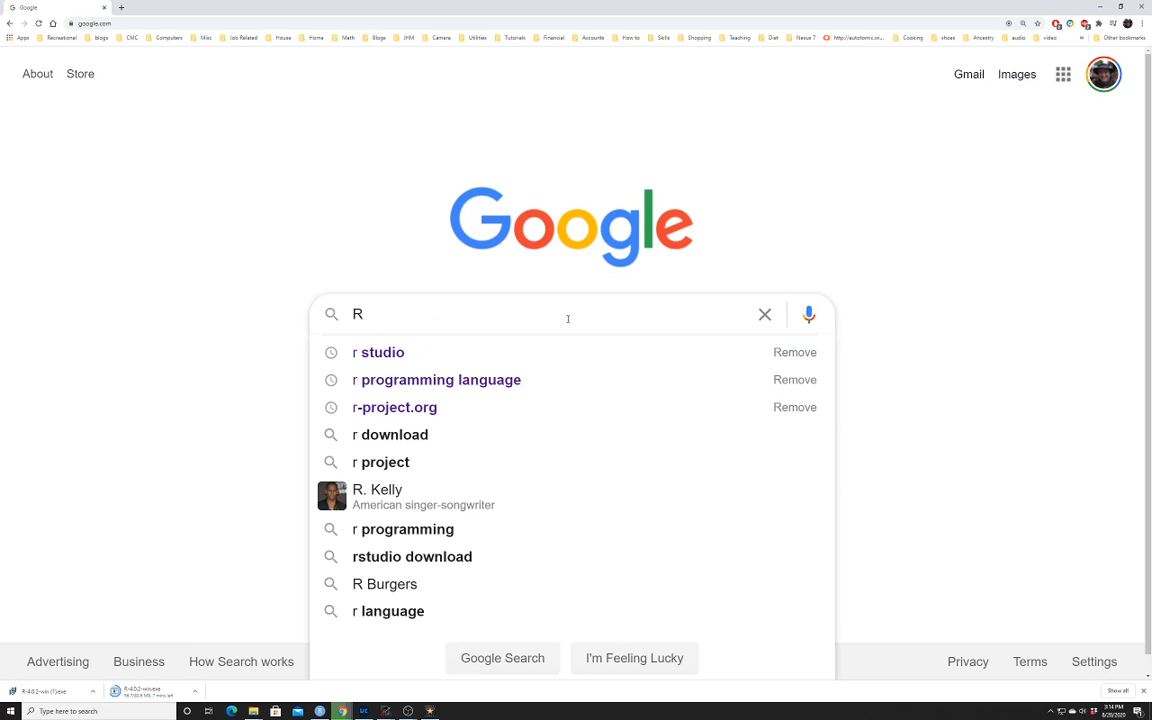
{"action": "type", "text": "project"}
{"action": "key", "text": "Return"}
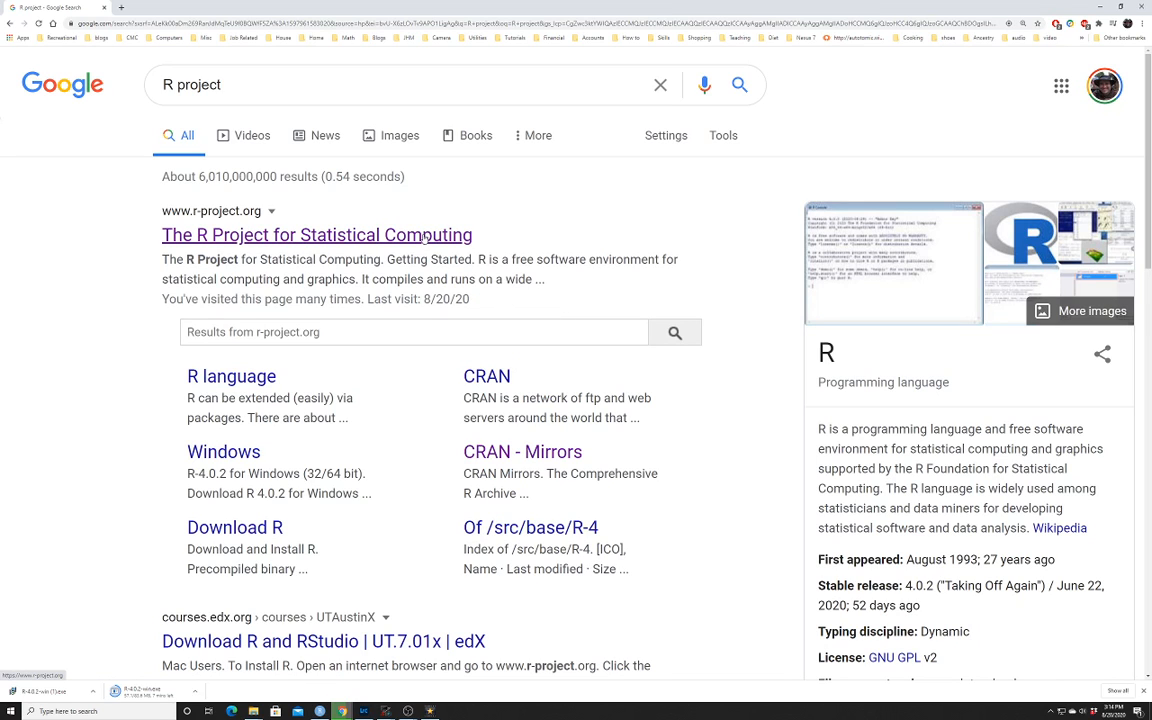
{"action": "left_click", "coordinate": [425, 237]}
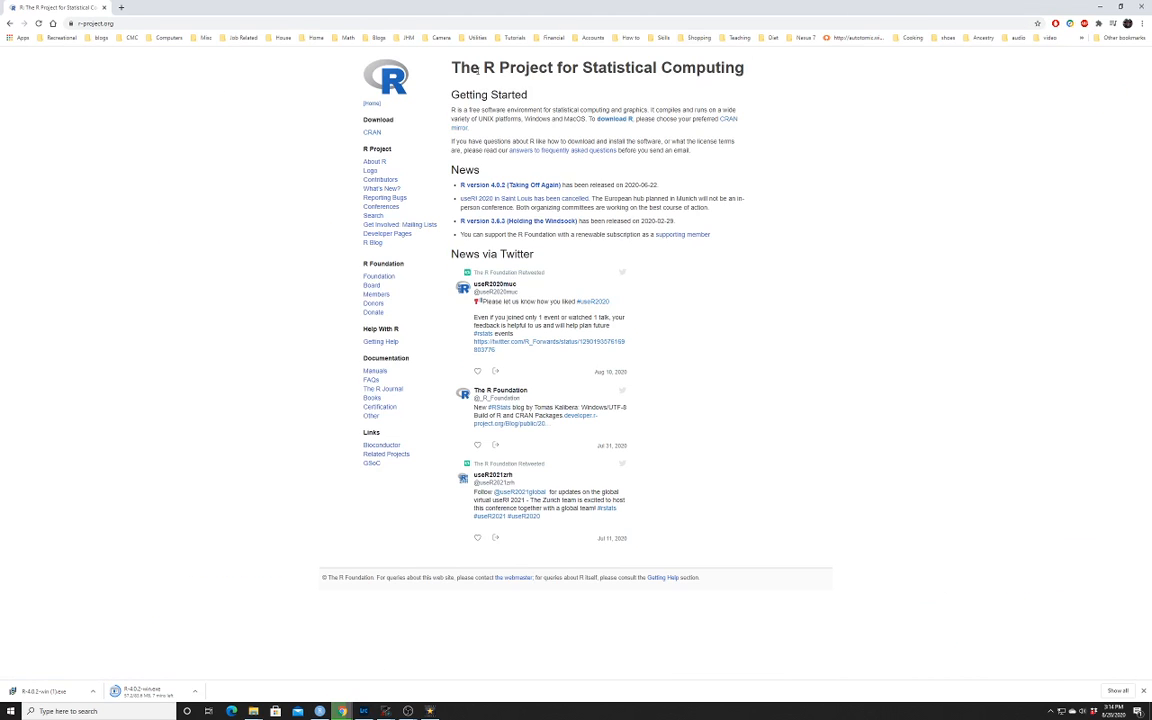
{"action": "scroll", "coordinate": [759, 403], "scroll_direction": "up", "scroll_amount": 8}
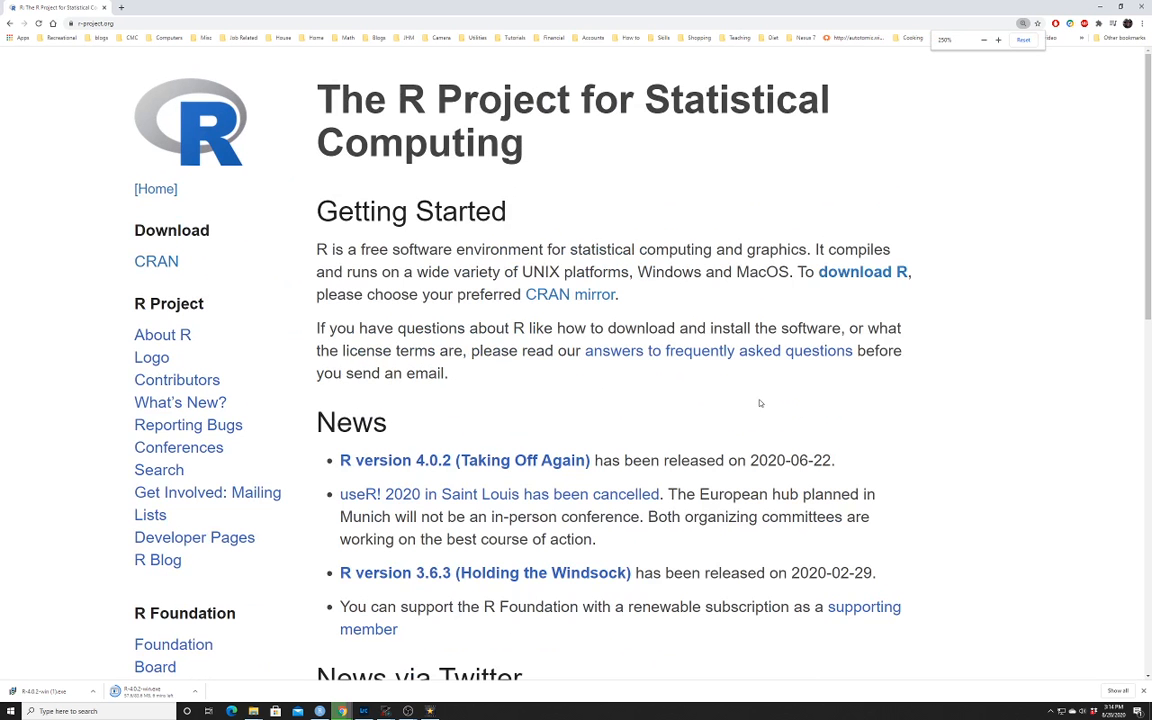
Step: Open the R download mirror list and choose the Iowa State University mirror in the USA section
{"action": "left_click", "coordinate": [836, 275]}
{"action": "scroll", "coordinate": [422, 388], "scroll_direction": "down", "scroll_amount": 1}
{"action": "scroll", "coordinate": [422, 388], "scroll_direction": "down", "scroll_amount": 8}
{"action": "scroll", "coordinate": [422, 388], "scroll_direction": "down", "scroll_amount": 9}
{"action": "scroll", "coordinate": [422, 388], "scroll_direction": "down", "scroll_amount": 10}
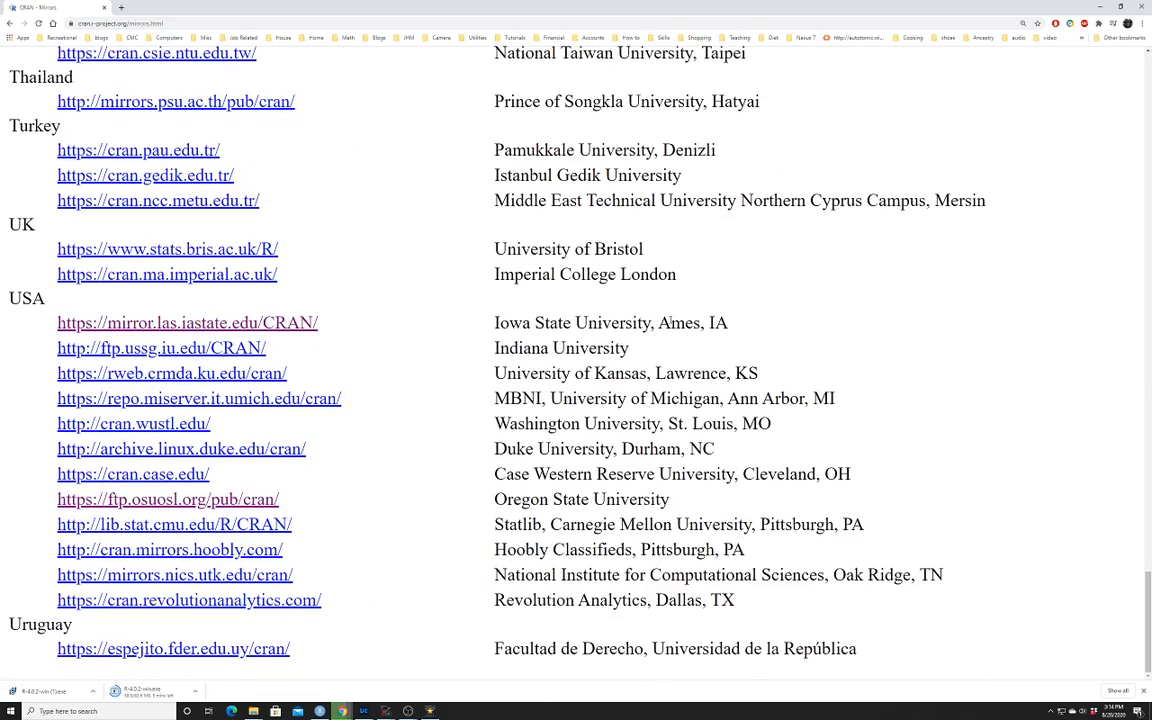
{"action": "left_click", "coordinate": [178, 324]}
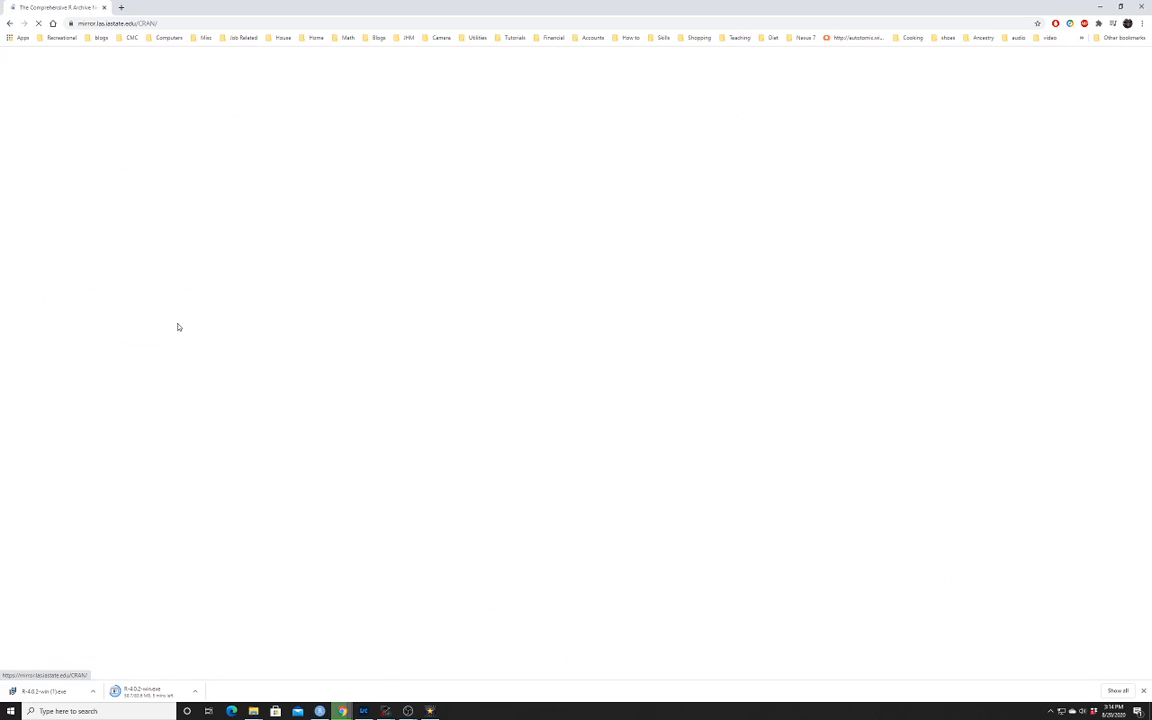
Step: Open the R for Windows downloads on the mirror and go to the page for installing R for the first time
{"action": "key", "text": "ctrl+plus"}
{"action": "key", "text": "ctrl+plus"}
{"action": "key", "text": "ctrl+plus"}
{"action": "key", "text": "ctrl+plus"}
{"action": "key", "text": "ctrl+plus"}
{"action": "key", "text": "ctrl+plus"}
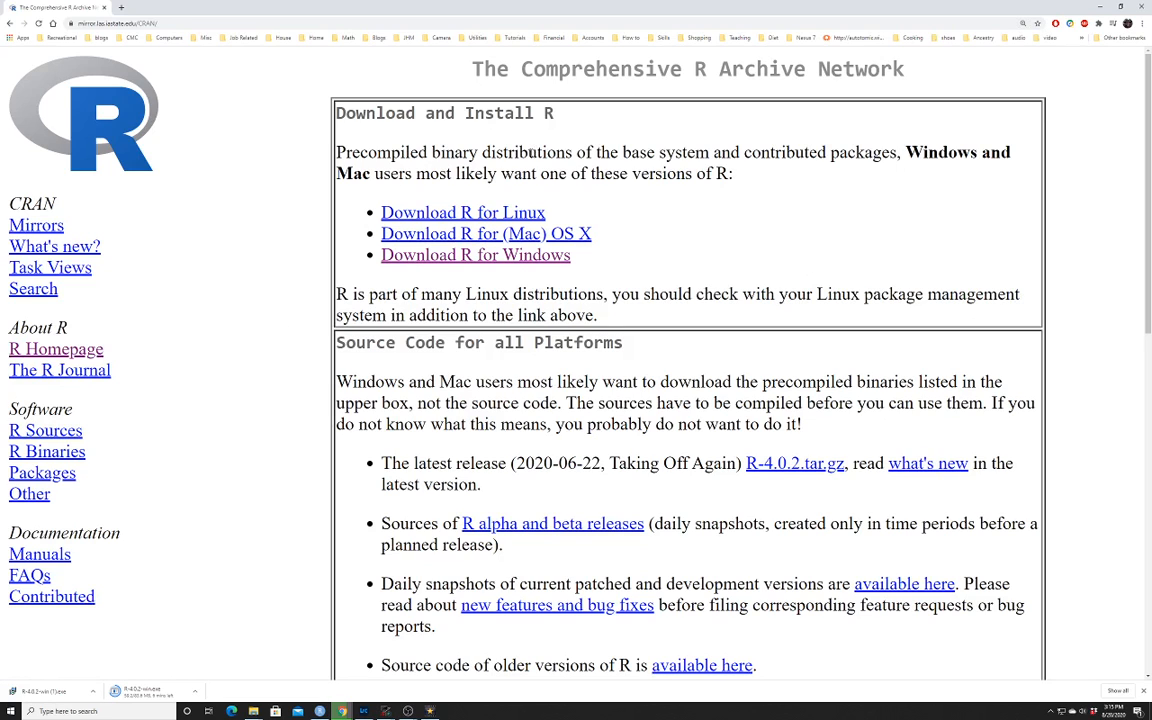
{"action": "left_click", "coordinate": [470, 256]}
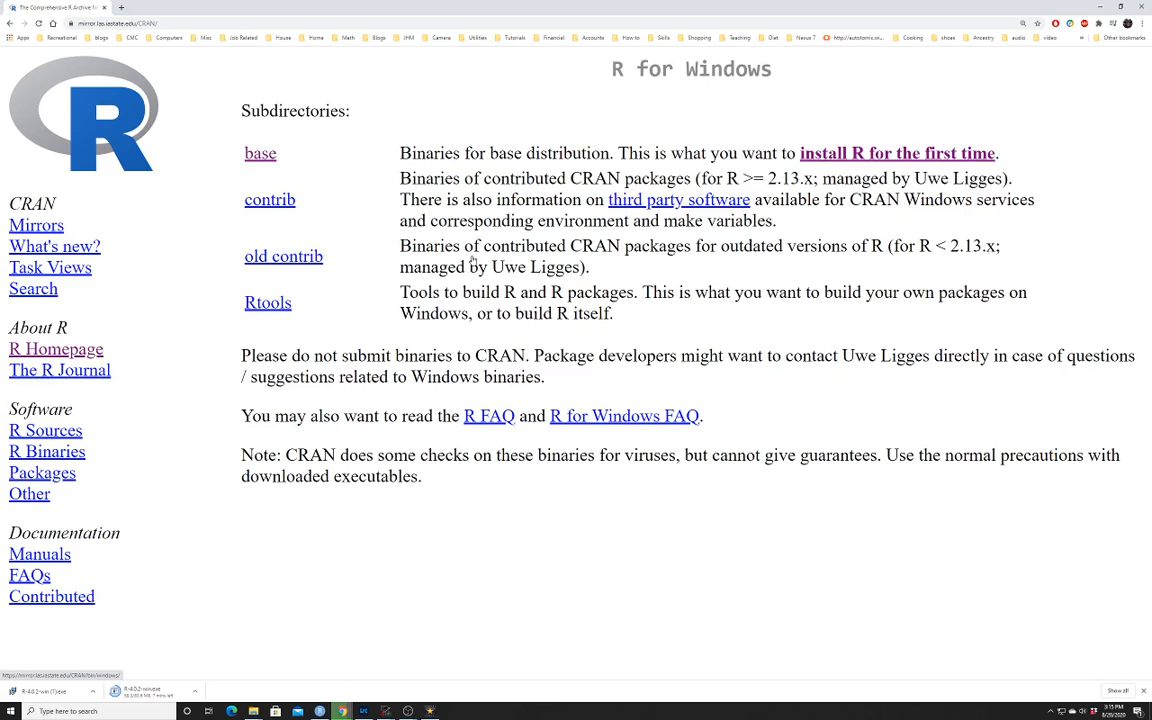
{"action": "left_click", "coordinate": [826, 155]}
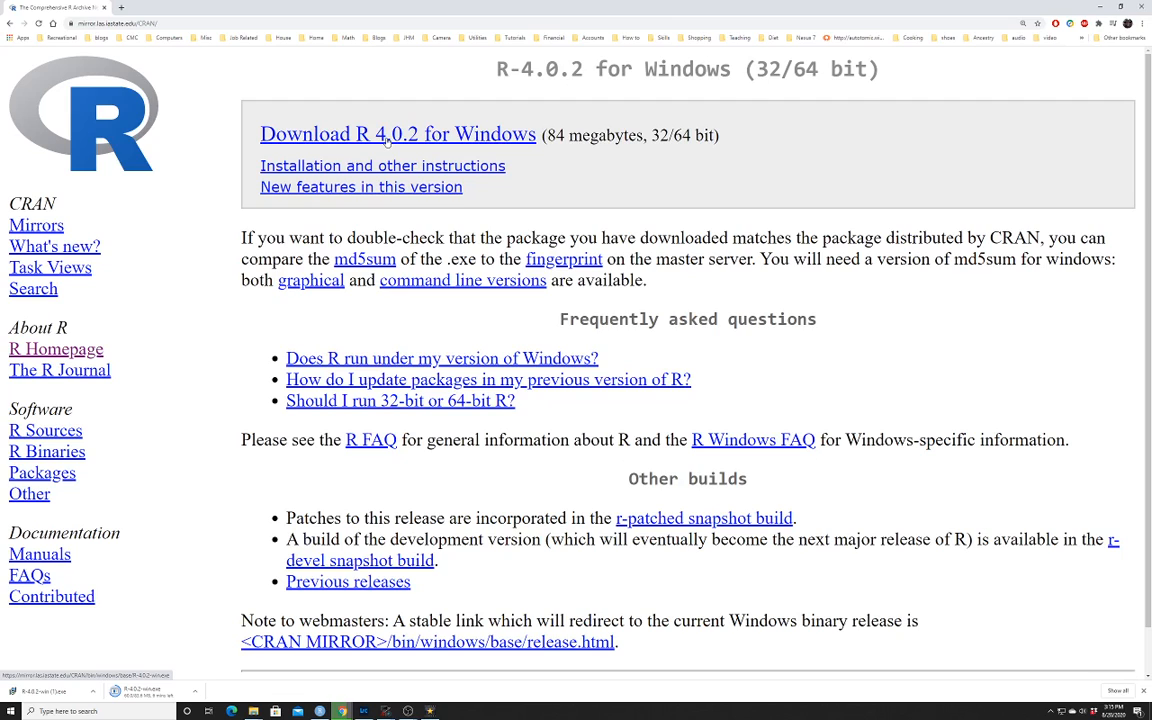
Step: Download the R 4.0.2 for Windows installer and set it to open when the download is done
{"action": "left_click", "coordinate": [326, 133]}
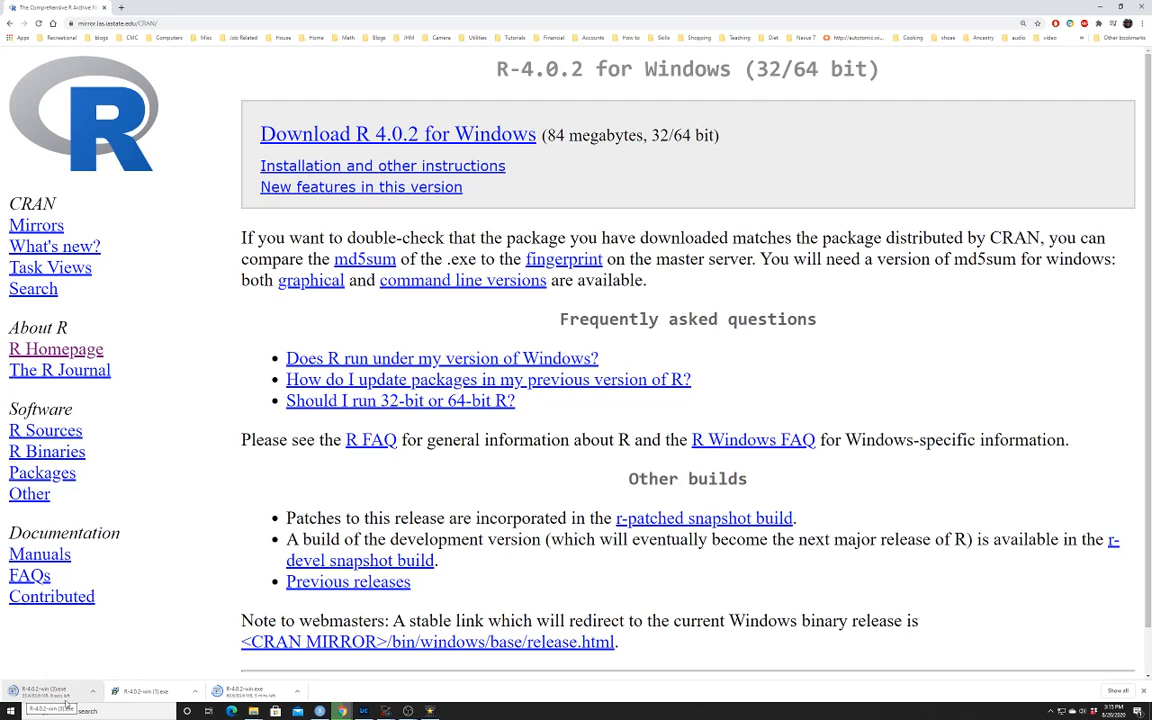
{"action": "left_click", "coordinate": [95, 690]}
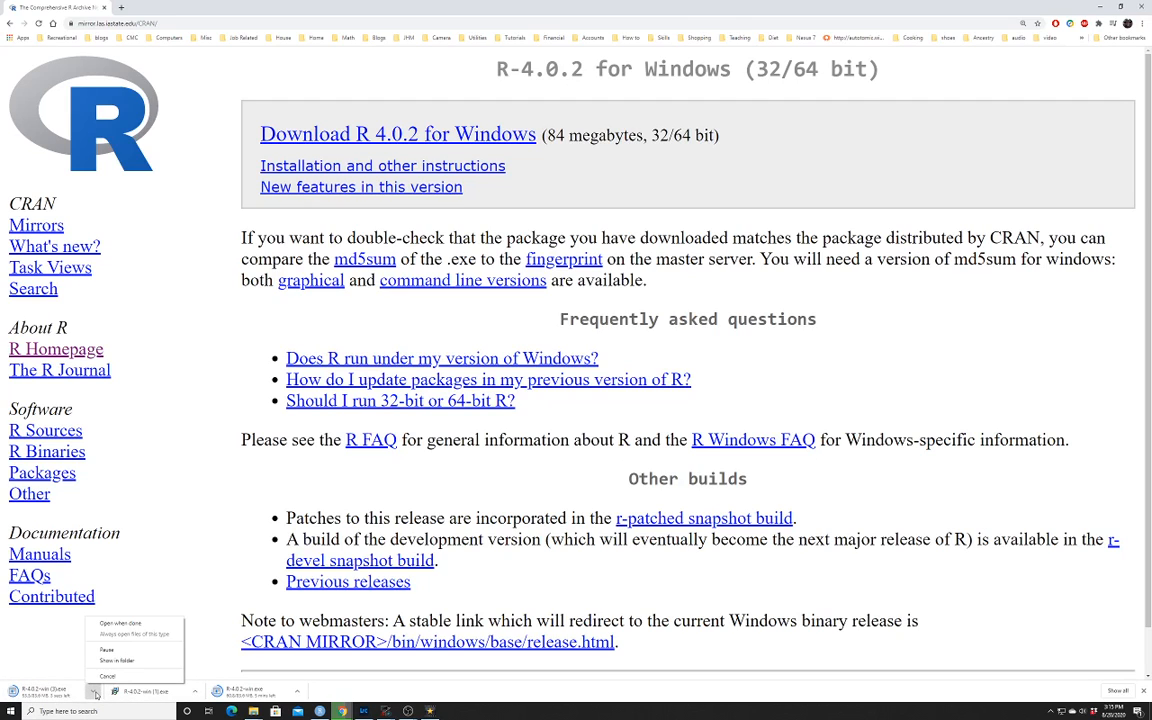
{"action": "left_click", "coordinate": [110, 562]}
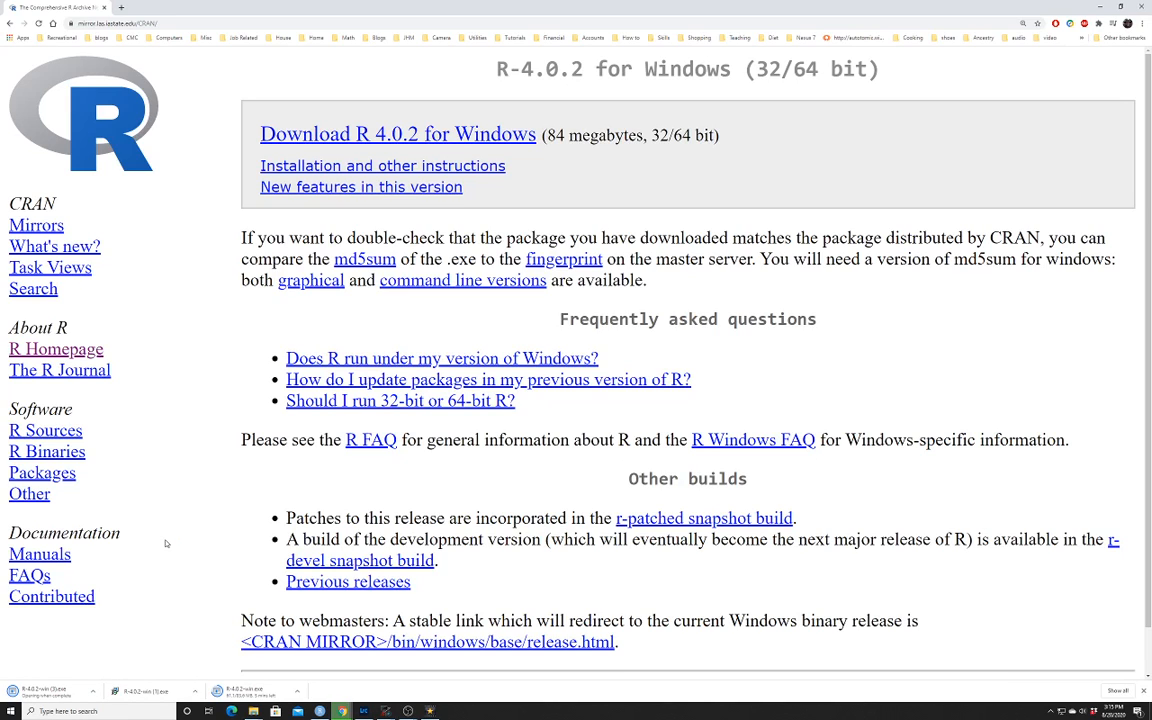
Step: Start the R setup in English, accept the license information and install into the existing folder C:\Program Files\R\R-4.0.2
{"action": "mouse_move", "coordinate": [320, 711]}
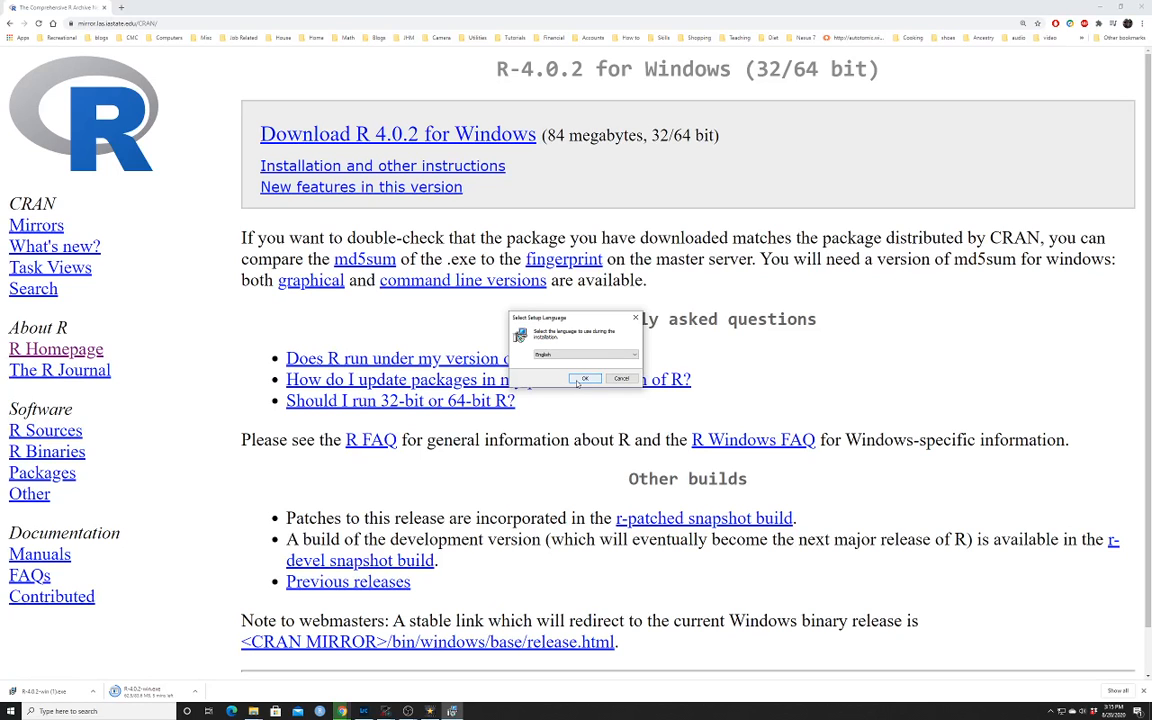
{"action": "key", "text": "Return"}
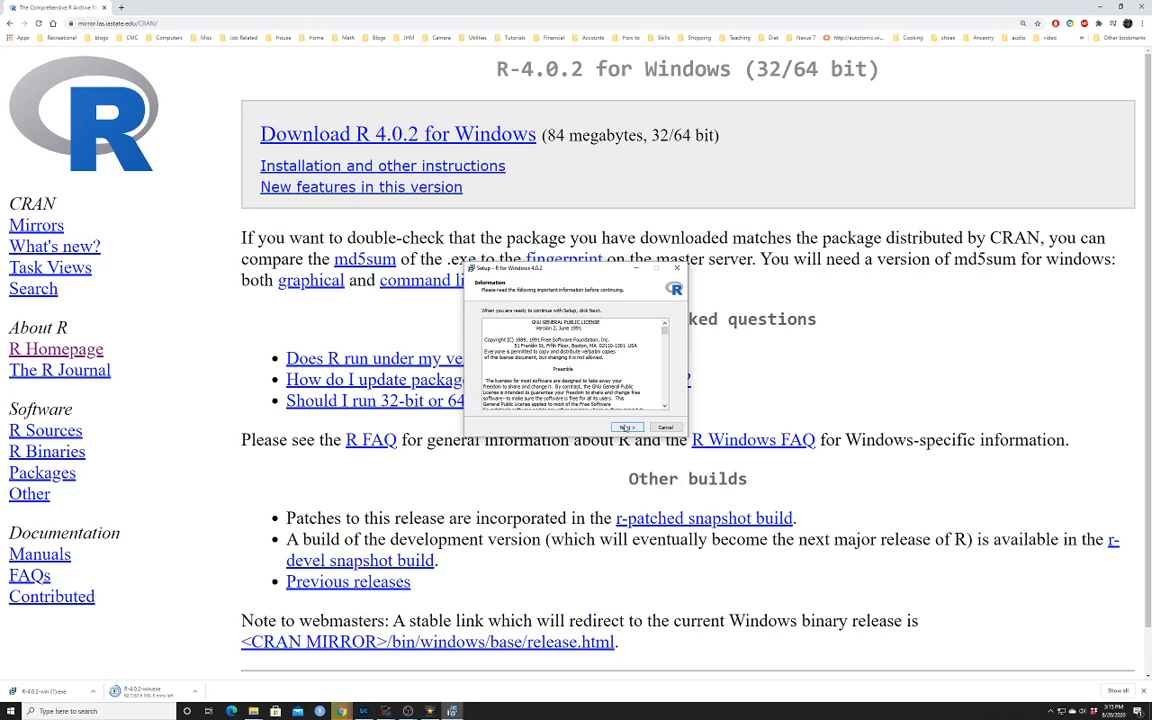
{"action": "left_click", "coordinate": [626, 427]}
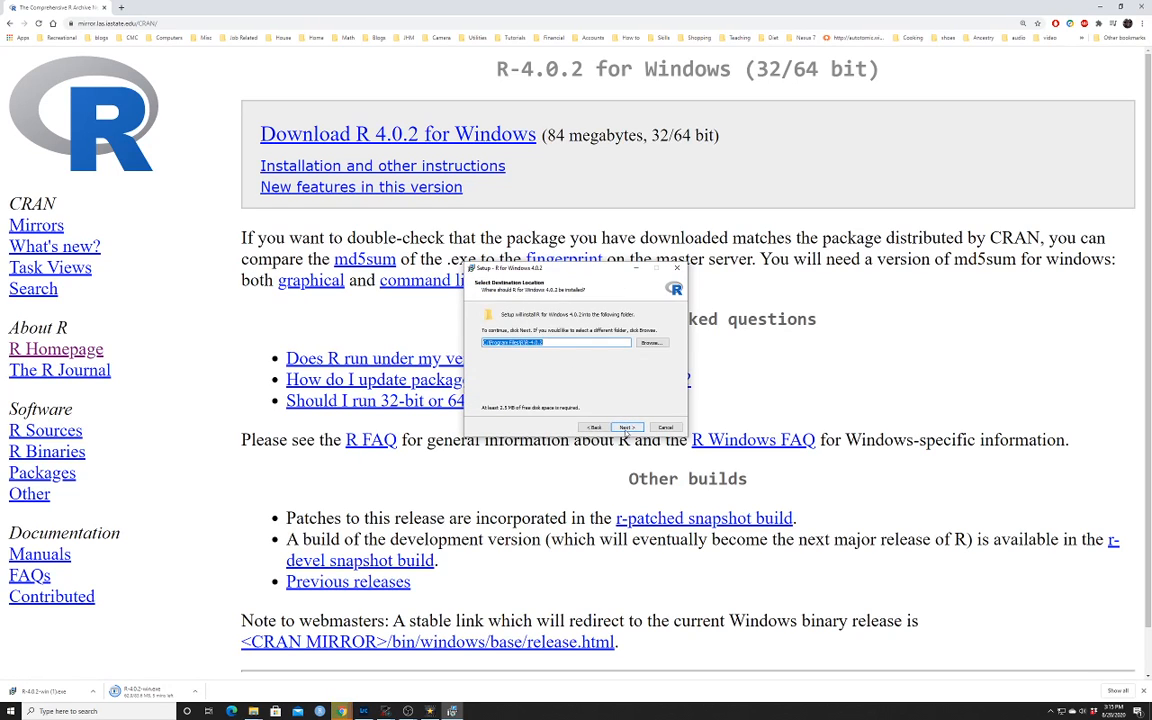
{"action": "left_click", "coordinate": [626, 427]}
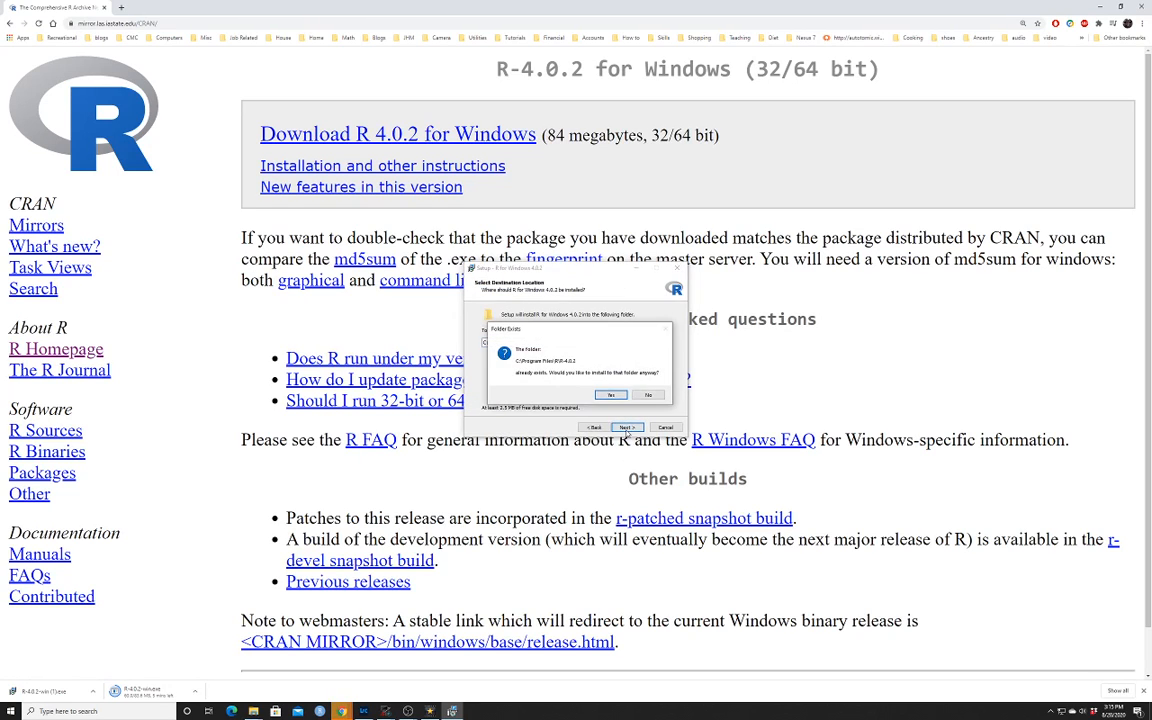
{"action": "left_click", "coordinate": [605, 397]}
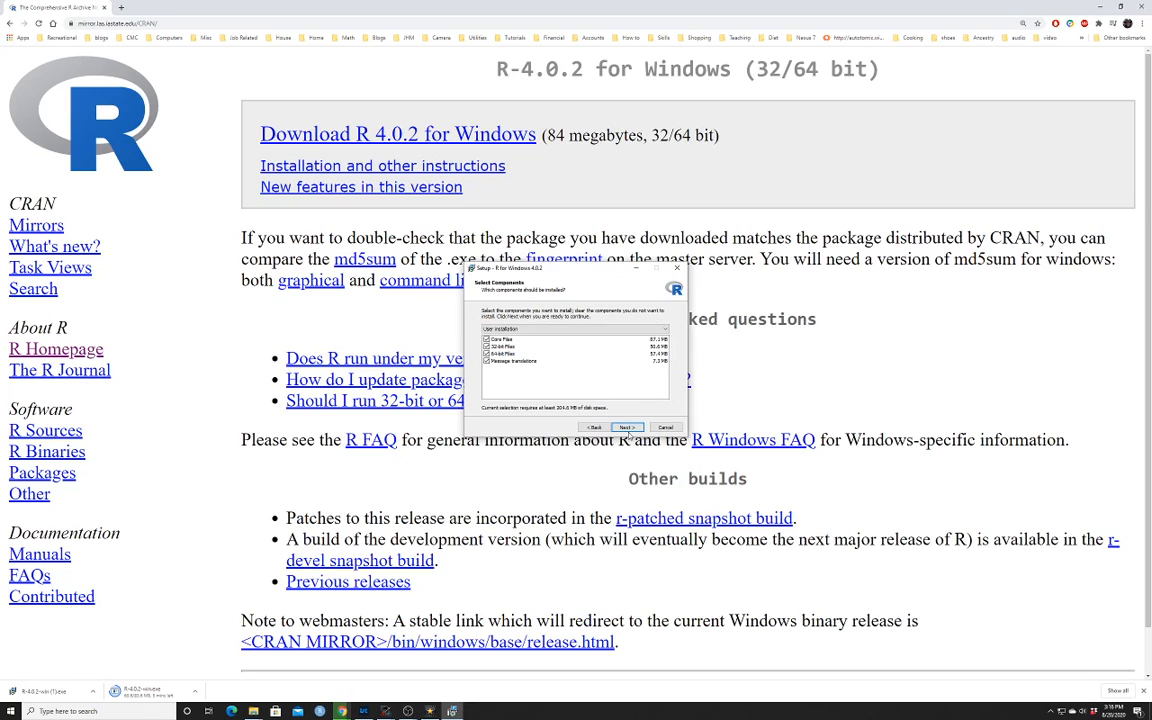
Step: Install R with the default user installation components, startup options and additional tasks, and finish the setup wizard
{"action": "left_click", "coordinate": [627, 428]}
{"action": "left_click", "coordinate": [627, 428]}
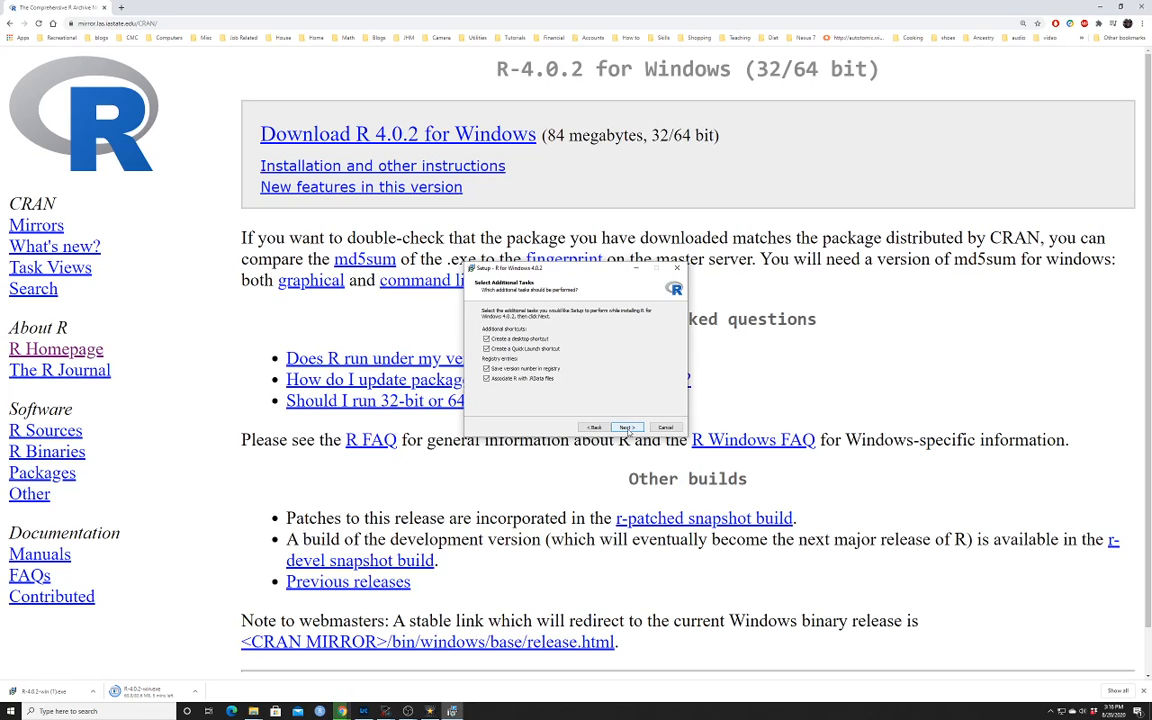
{"action": "left_click", "coordinate": [627, 428]}
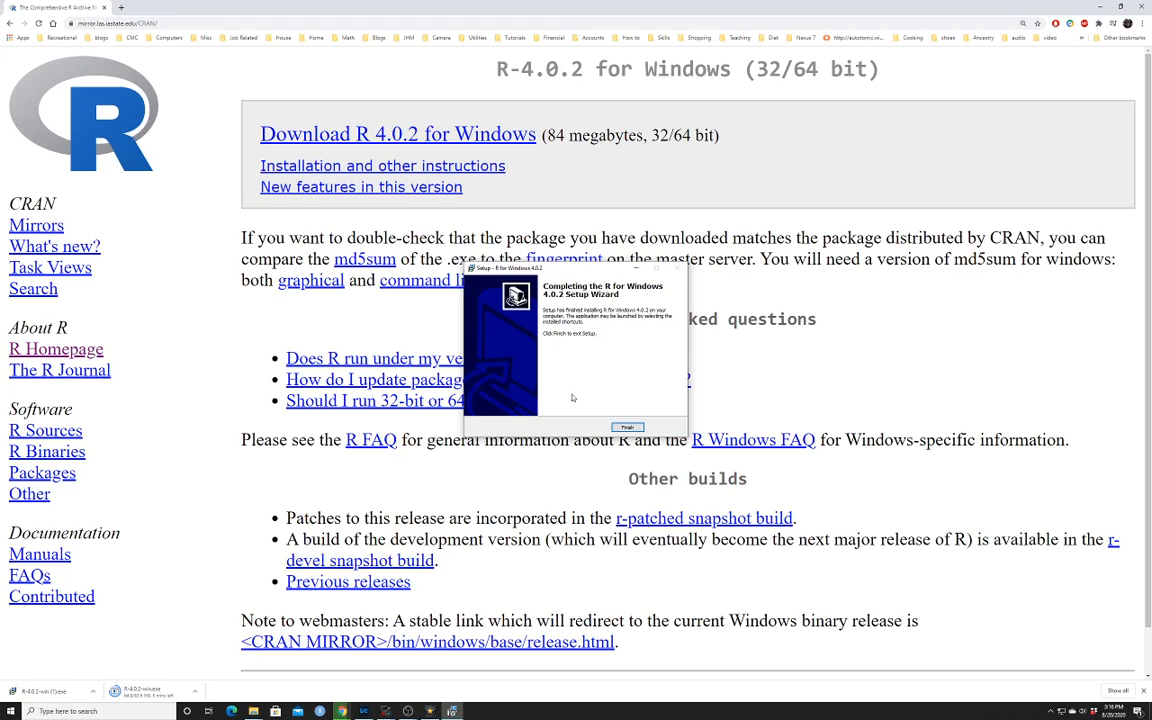
{"action": "left_click", "coordinate": [627, 428]}
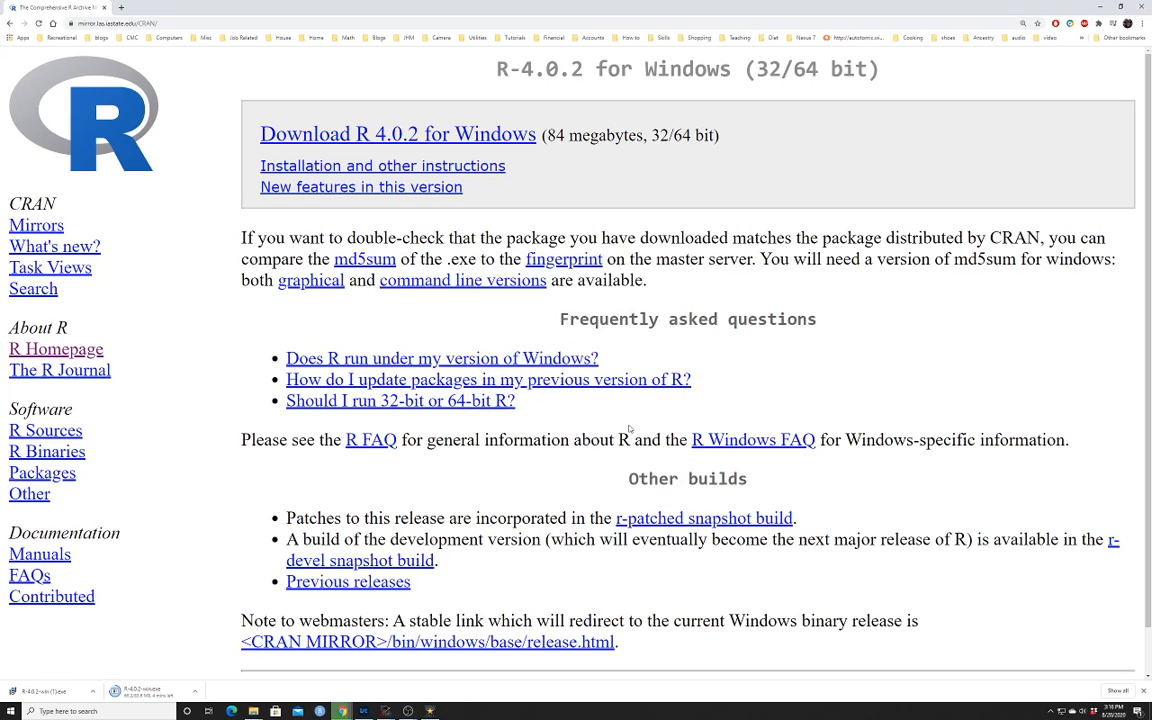
Step: Search Google for "r studio" in a new browser tab and open the RStudio website
{"action": "left_click", "coordinate": [120, 7]}
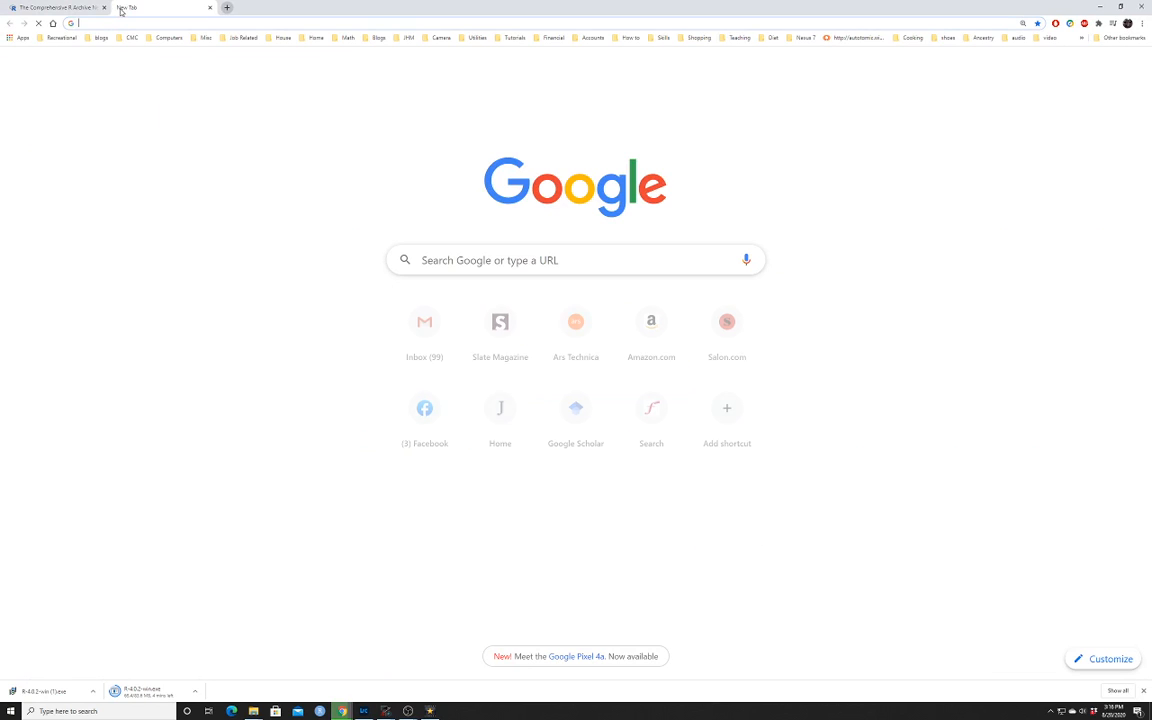
{"action": "left_click", "coordinate": [463, 258]}
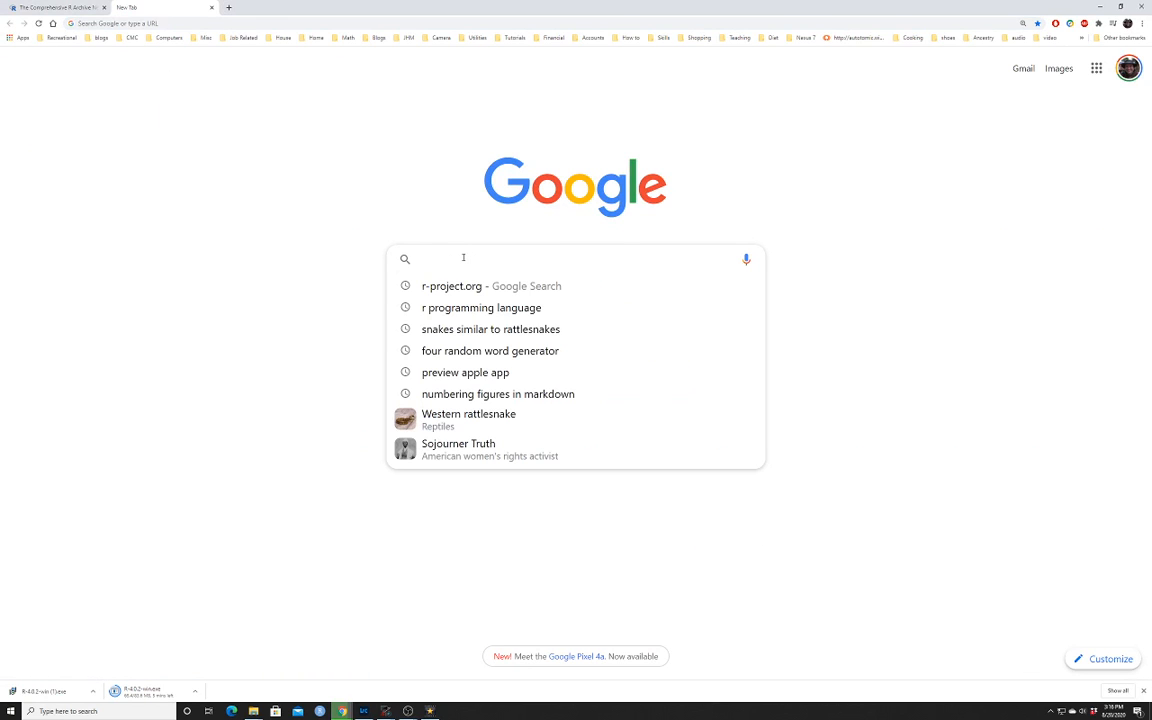
{"action": "key", "text": "ctrl+plus"}
{"action": "key", "text": "ctrl+plus"}
{"action": "key", "text": "ctrl+plus"}
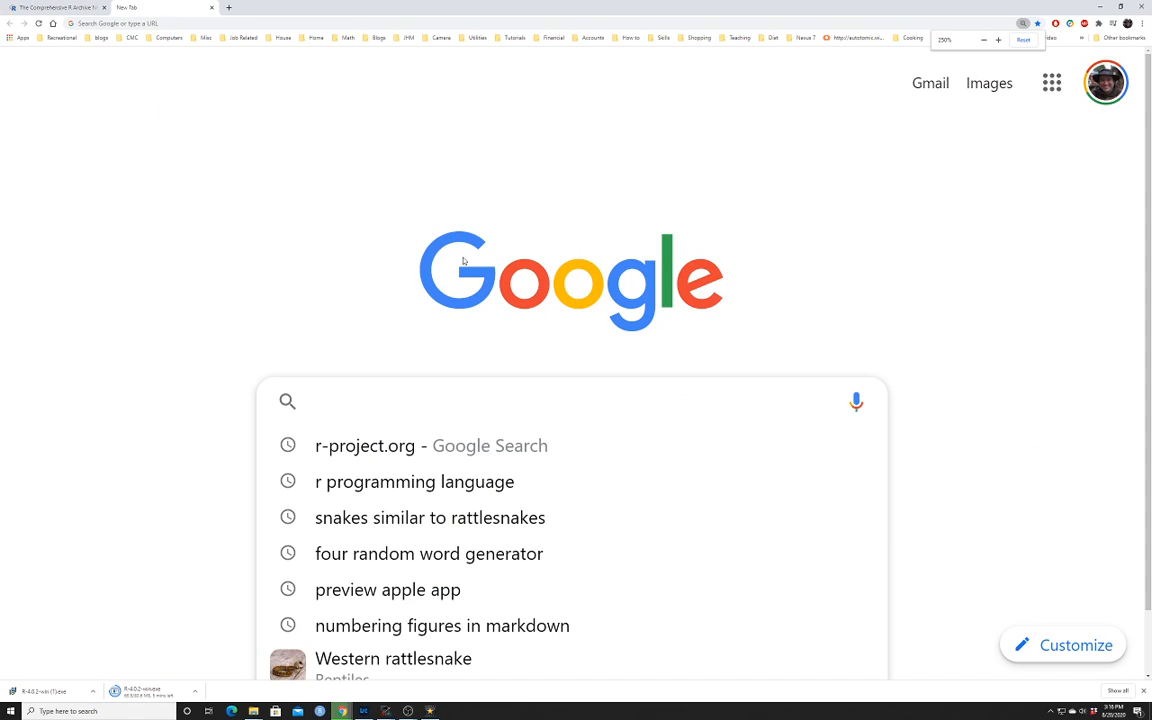
{"action": "type", "text": "r studio"}
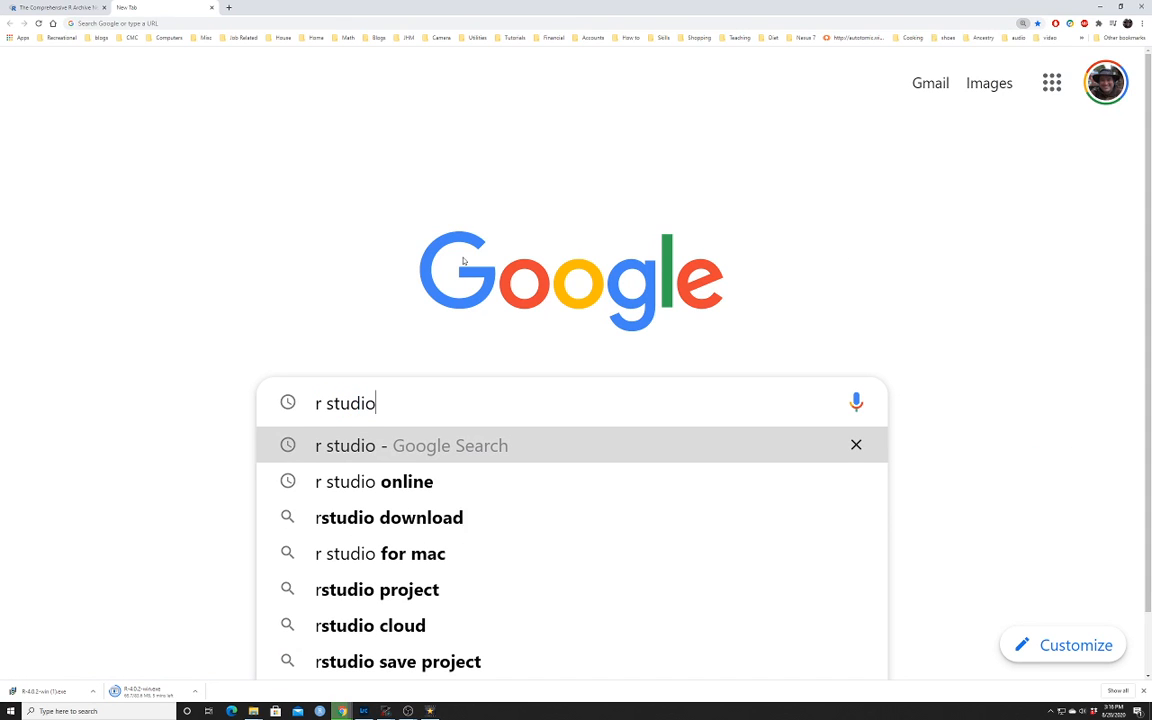
{"action": "key", "text": "Return"}
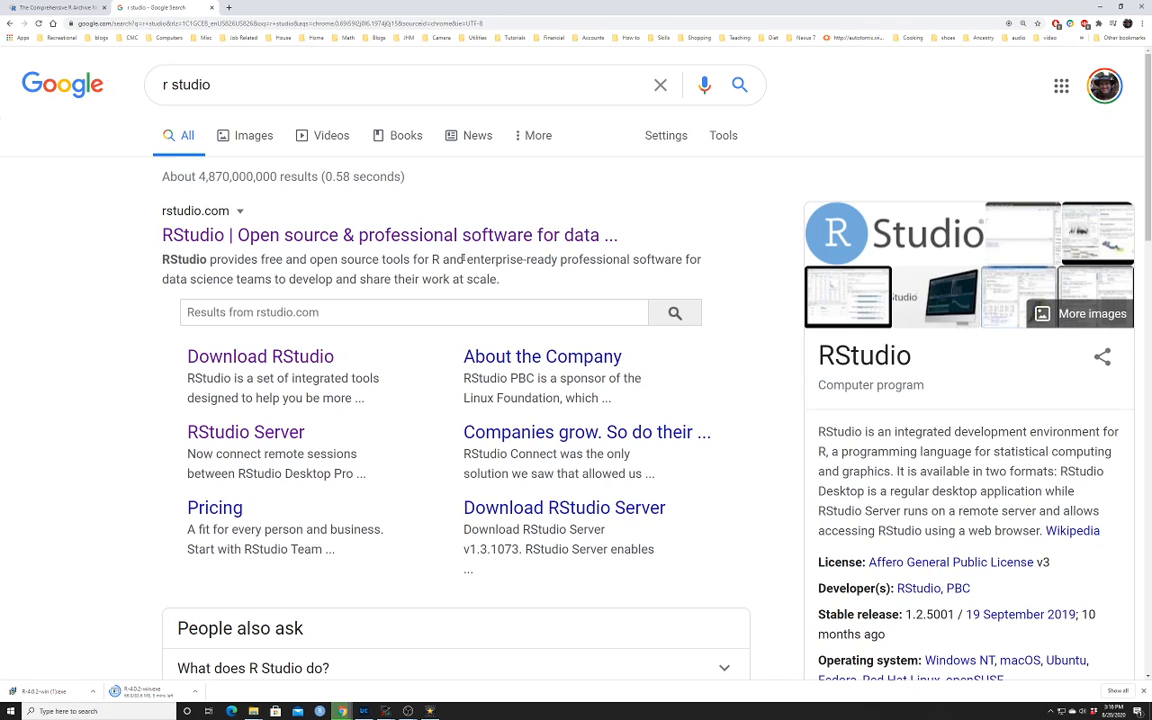
{"action": "left_click", "coordinate": [200, 236]}
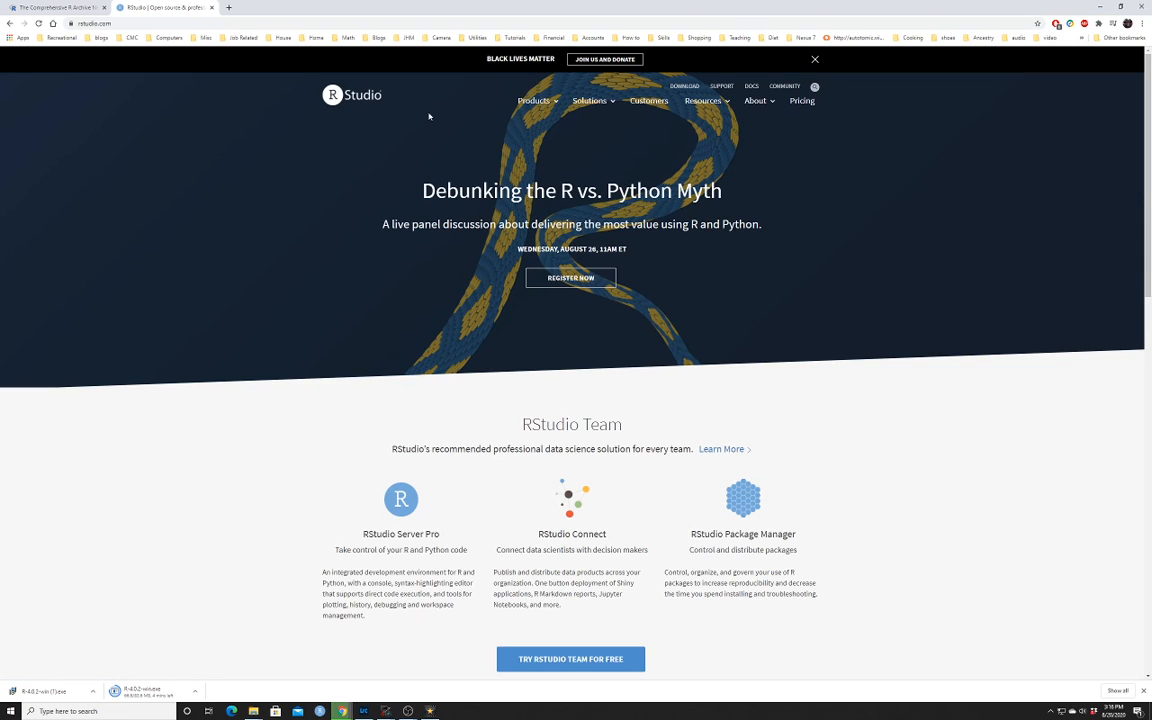
Step: Go to the open source RStudio Desktop product and choose the free RStudio Desktop version for download
{"action": "left_click", "coordinate": [532, 102]}
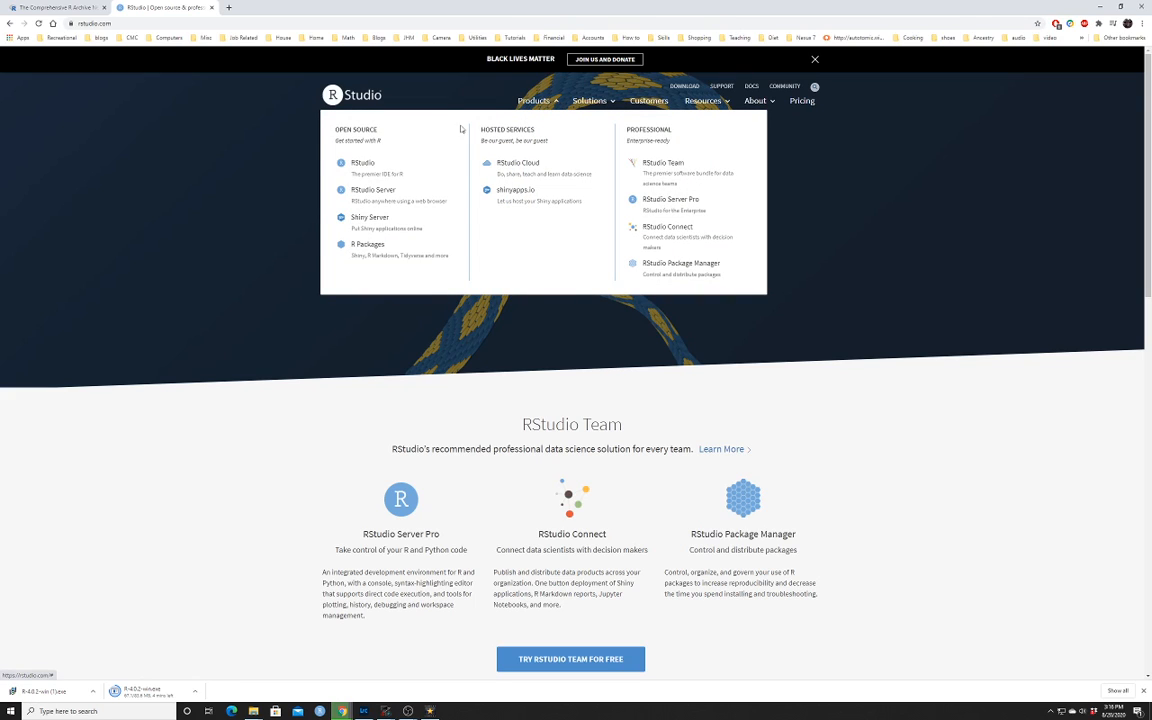
{"action": "left_click", "coordinate": [360, 168]}
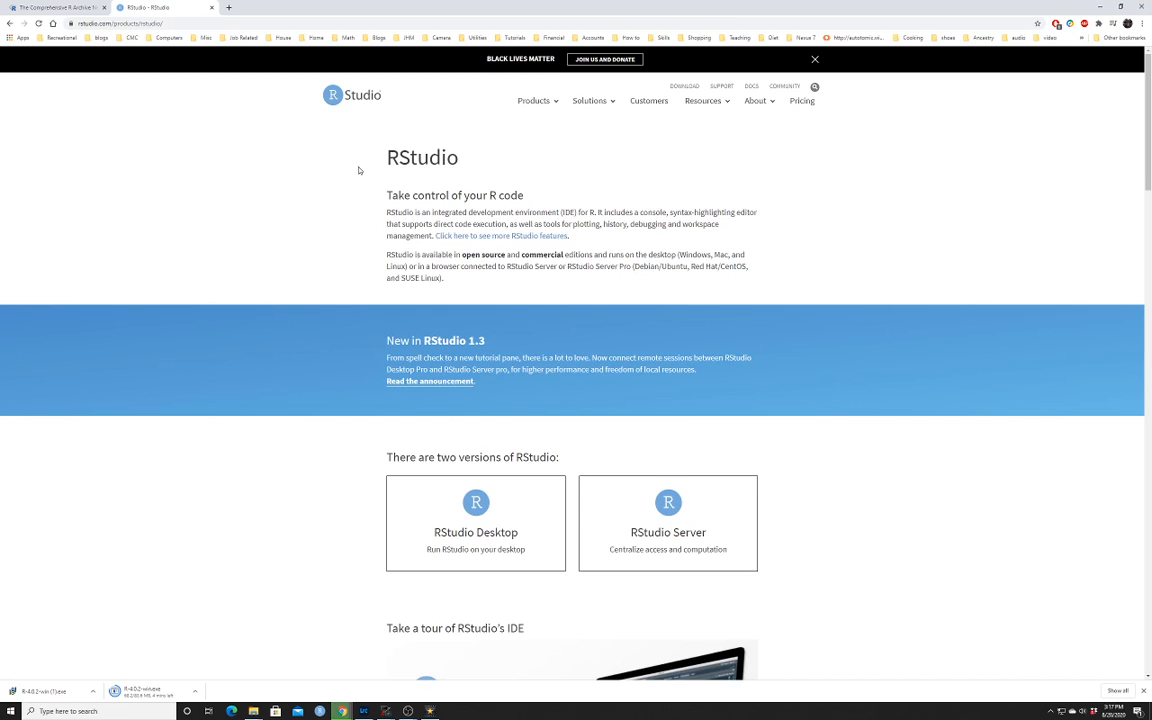
{"action": "left_click", "coordinate": [466, 520]}
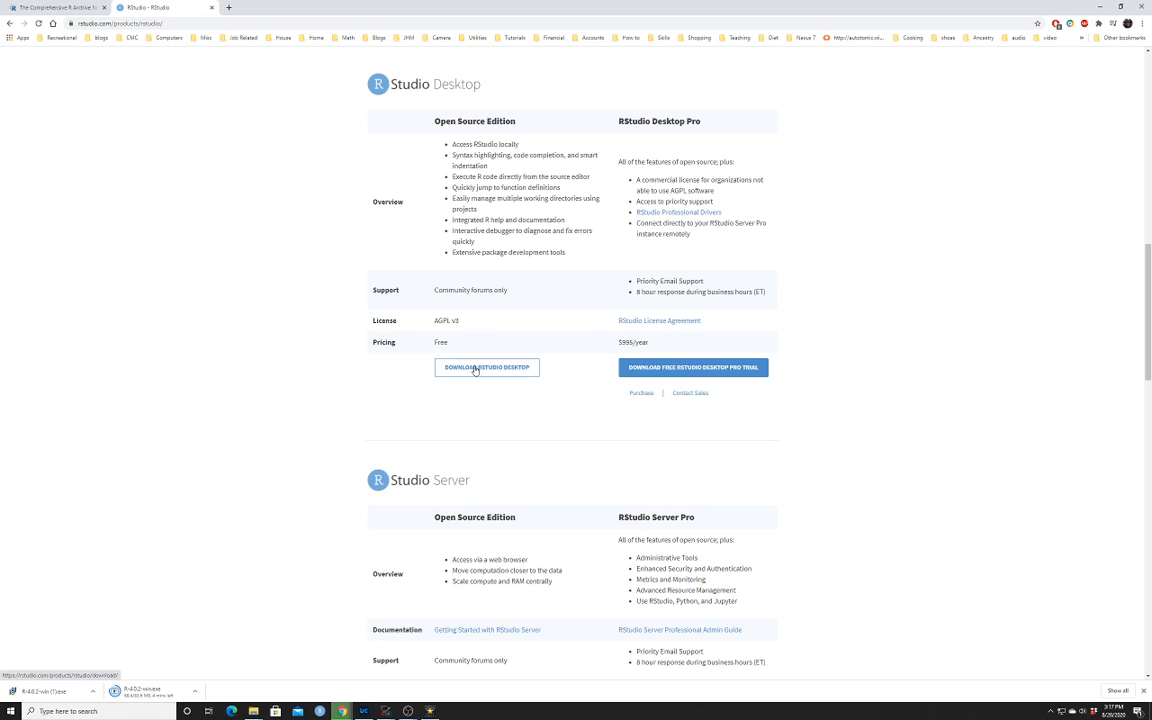
{"action": "left_click", "coordinate": [475, 368]}
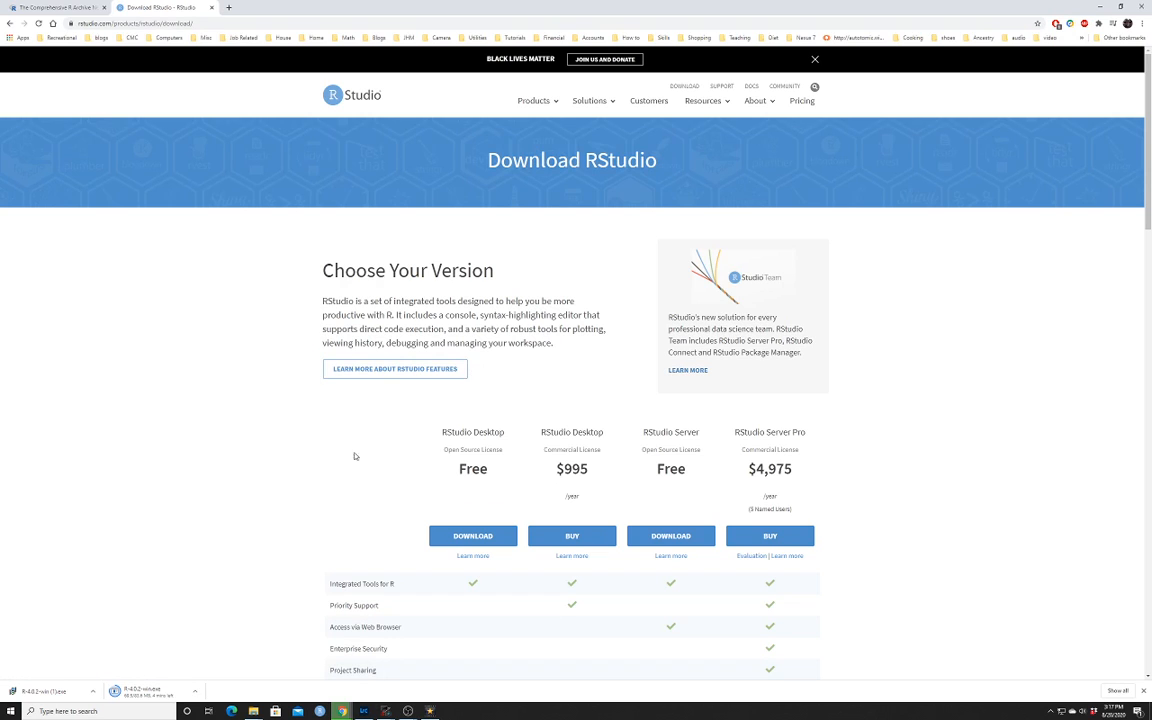
{"action": "scroll", "coordinate": [321, 470], "scroll_direction": "down", "scroll_amount": 1}
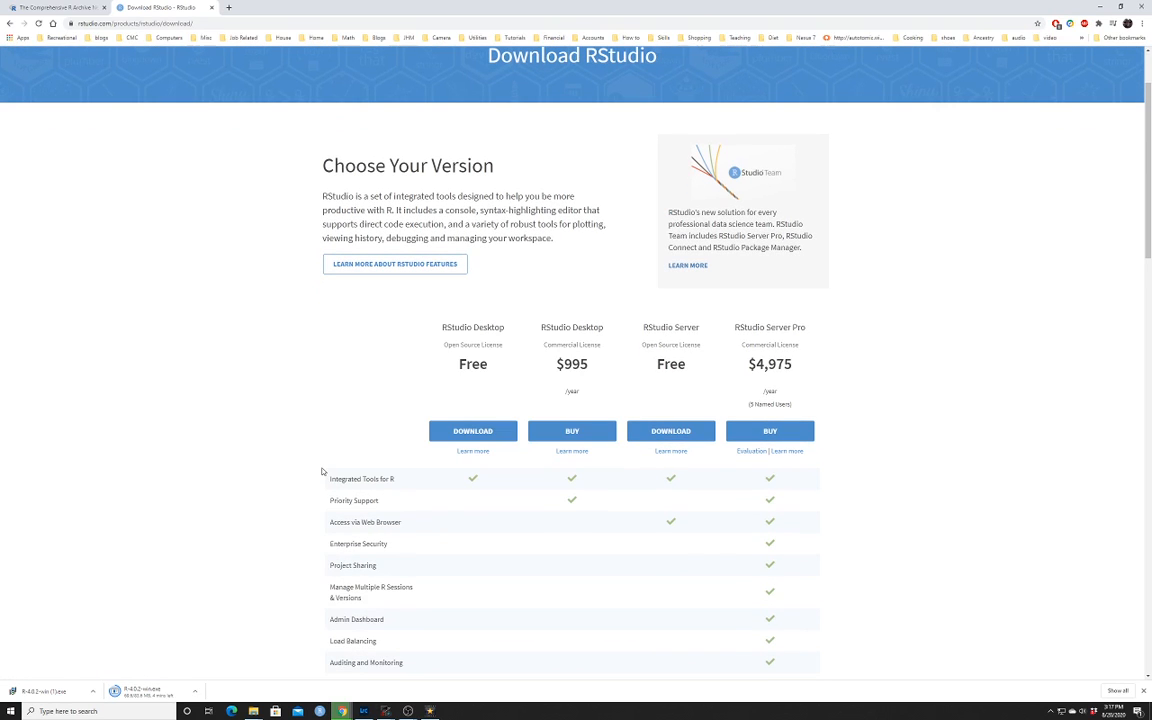
{"action": "left_click", "coordinate": [469, 432]}
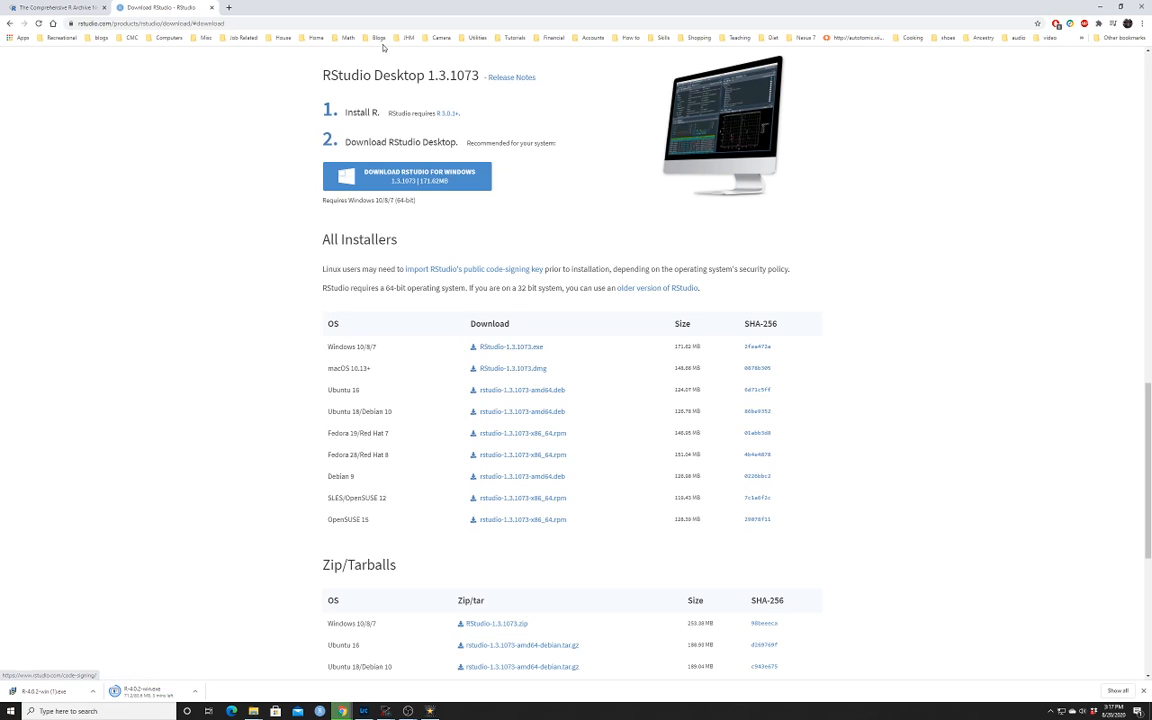
Step: Download RStudio Desktop 1.3.1073 for Windows, set the installer to open when done and allow it to start
{"action": "left_click", "coordinate": [359, 184]}
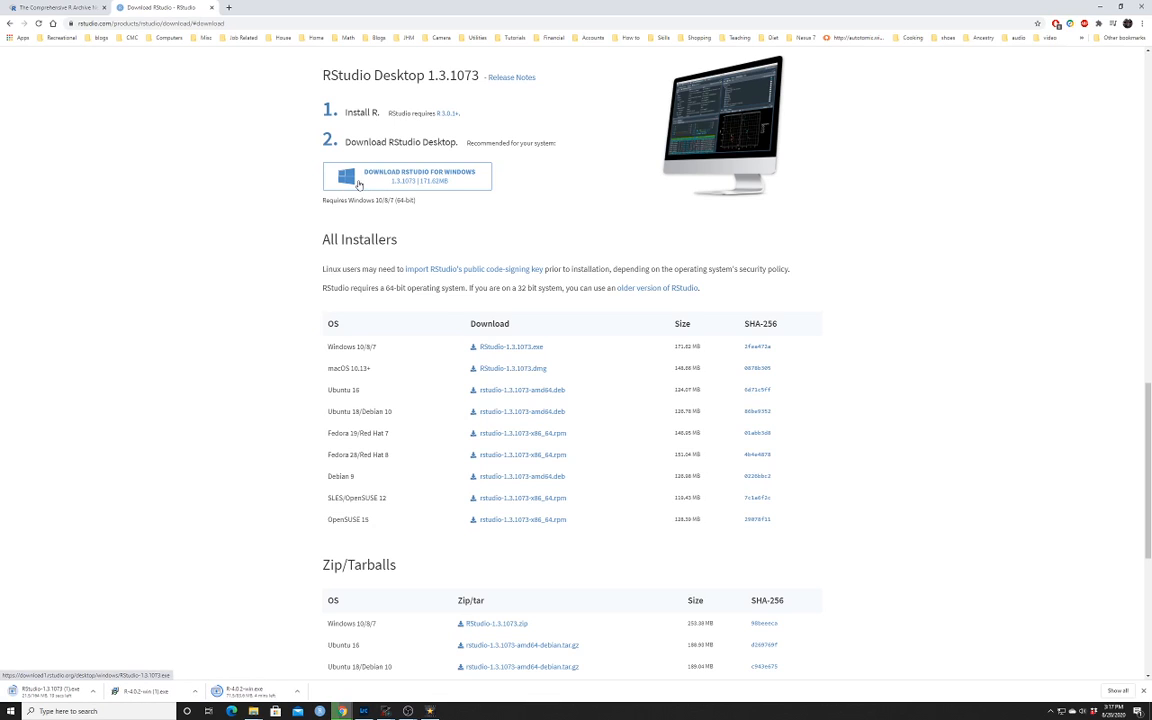
{"action": "left_click", "coordinate": [92, 691]}
{"action": "left_click", "coordinate": [112, 623]}
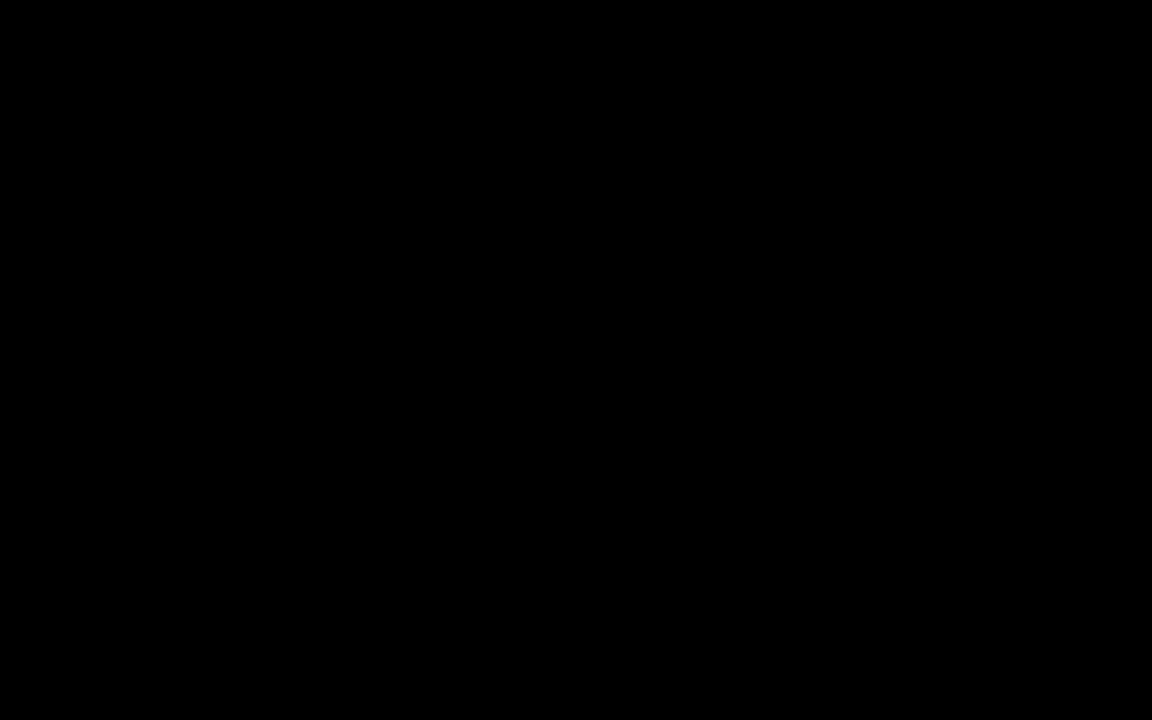
{"action": "left_click", "coordinate": [508, 426]}
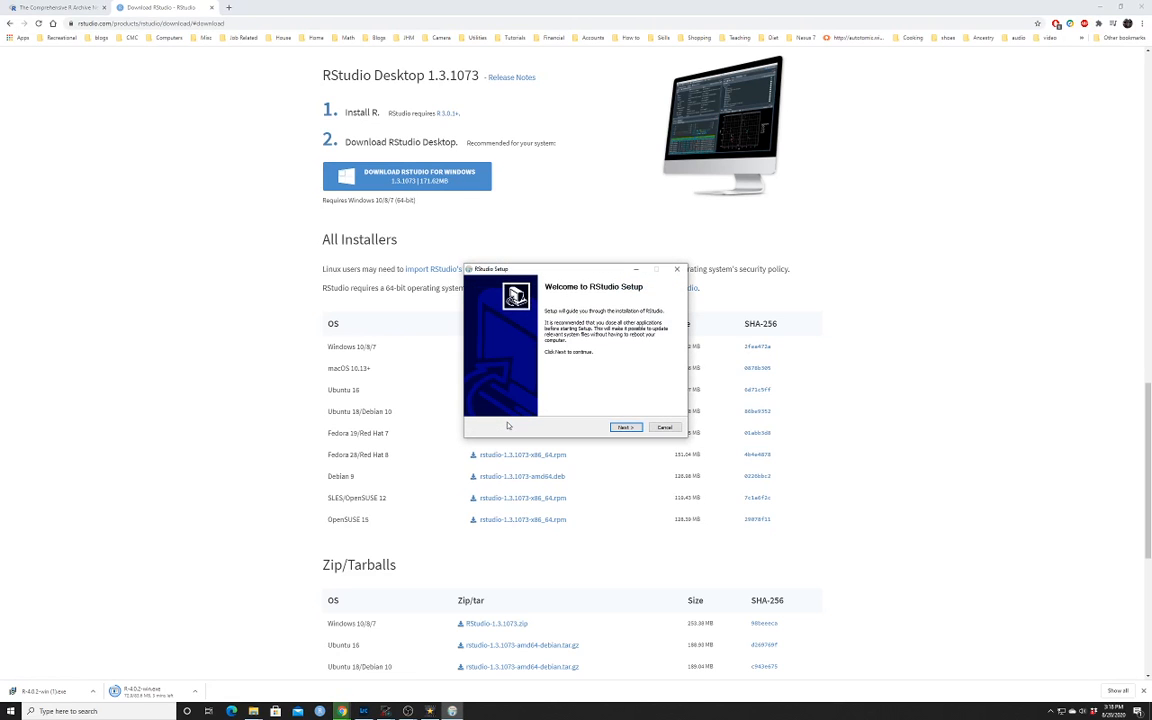
Step: Install RStudio in the default destination folder with the default RStudio Start Menu folder, and finish the setup wizard
{"action": "left_click", "coordinate": [625, 427]}
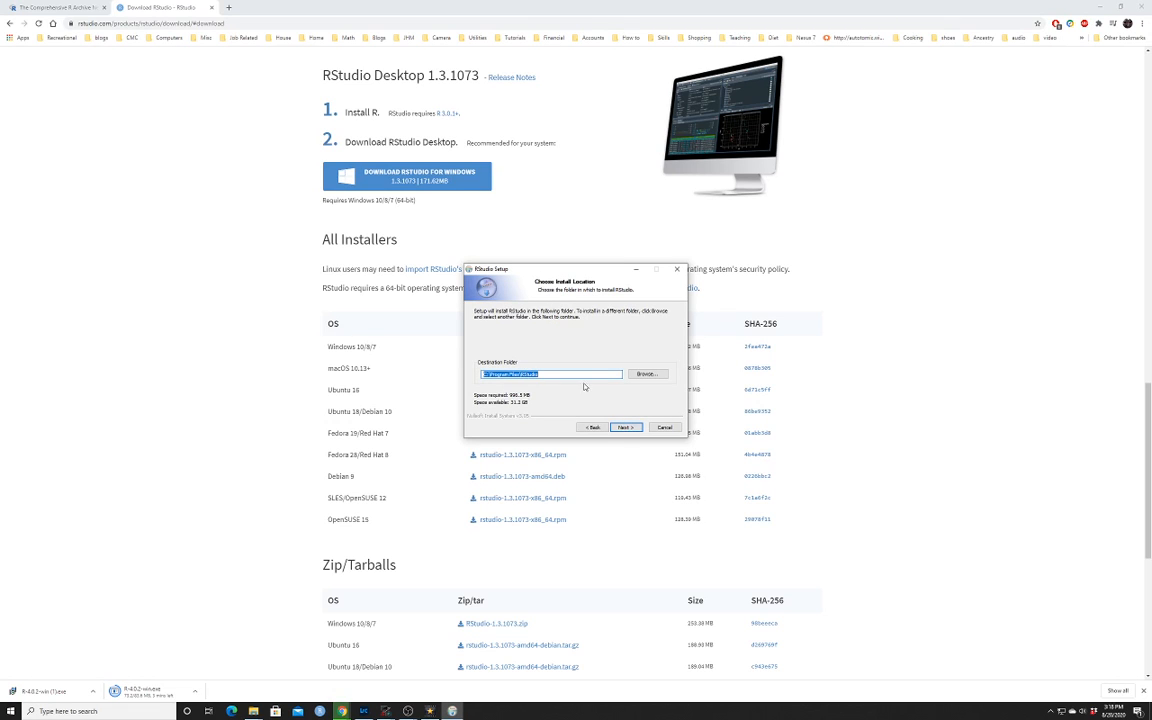
{"action": "left_click", "coordinate": [627, 428]}
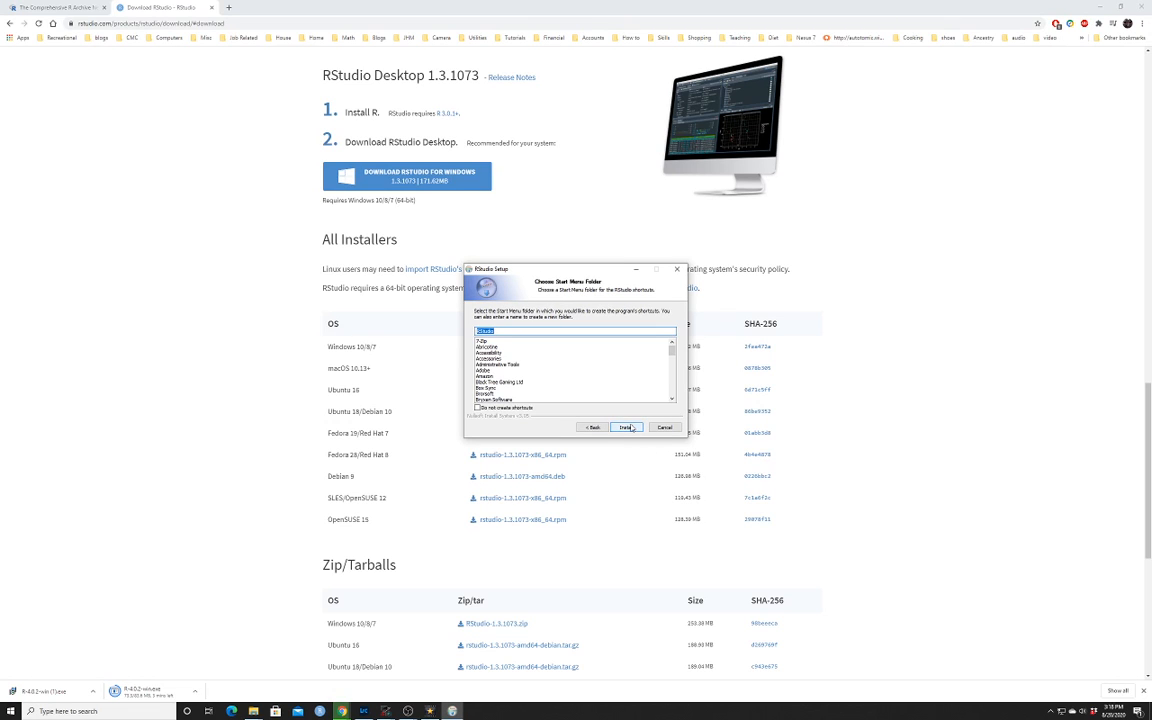
{"action": "left_click", "coordinate": [627, 428]}
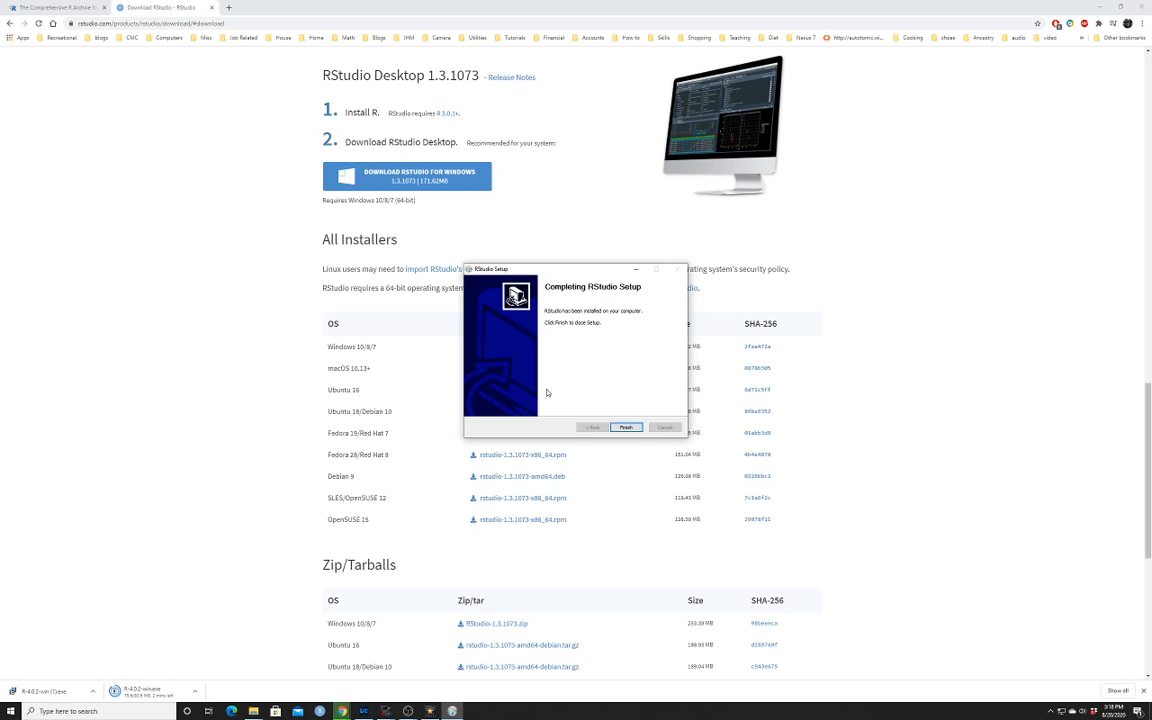
{"action": "left_click", "coordinate": [626, 428]}
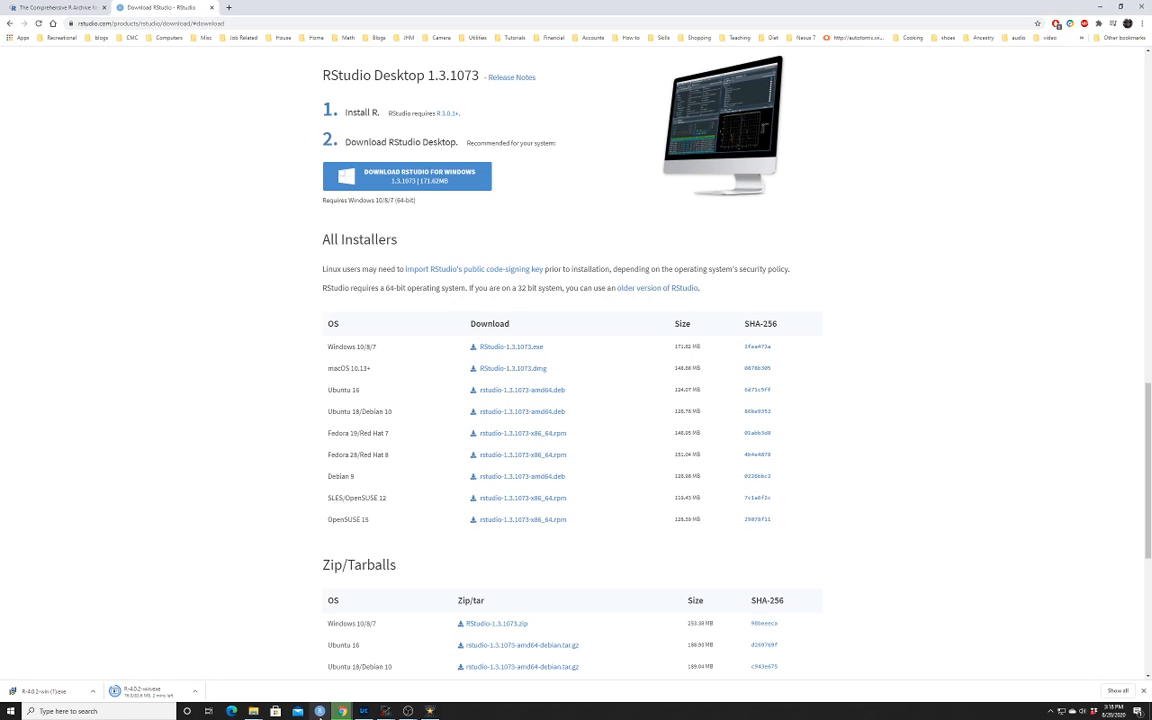
Step: Open RStudio and, in the console, assign c(3, 4, 10) to x, then compute mean(x) and sd(x)
{"action": "left_click", "coordinate": [321, 713]}
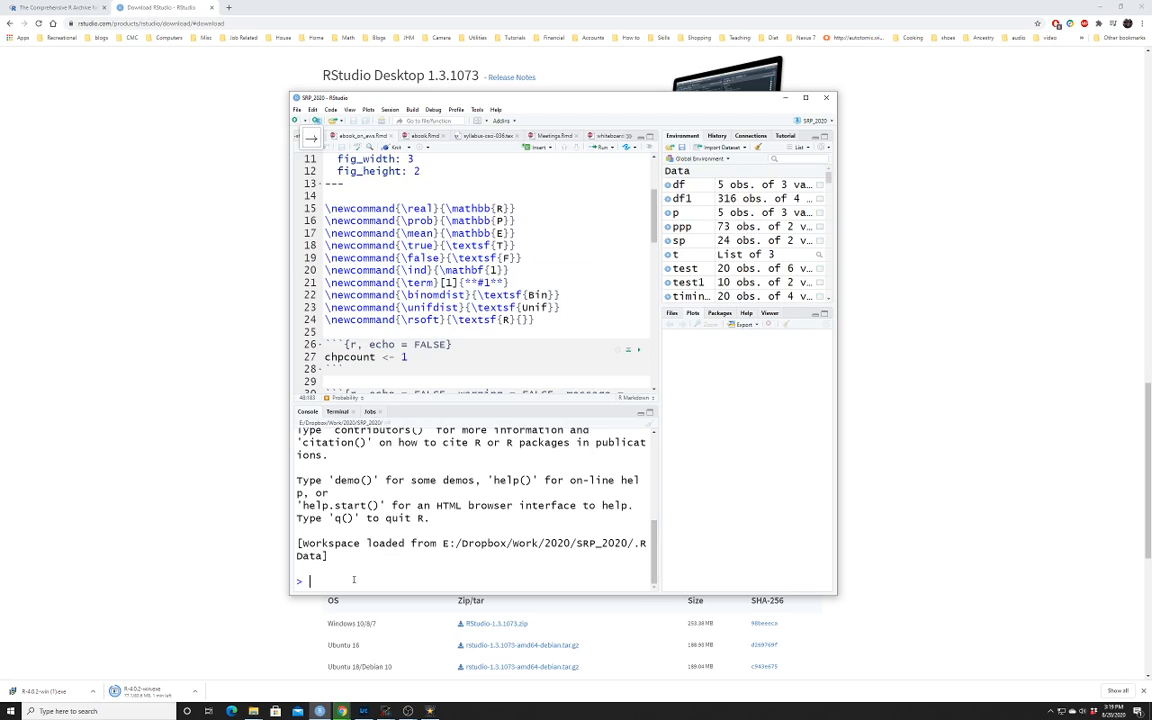
{"action": "type", "text": "x <- c(3, 4, 10"}
{"action": "key", "text": "Return"}
{"action": "type", "text": "mean(x"}
{"action": "key", "text": "Return"}
{"action": "type", "text": "sd(x"}
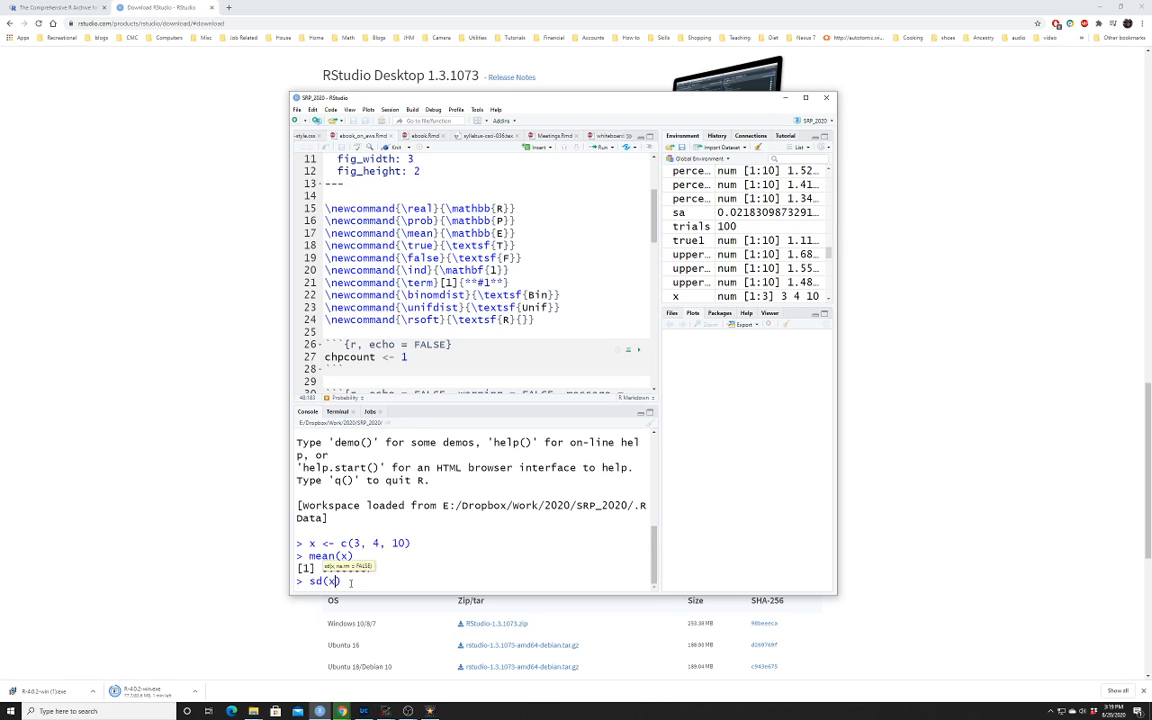
{"action": "key", "text": "Return"}
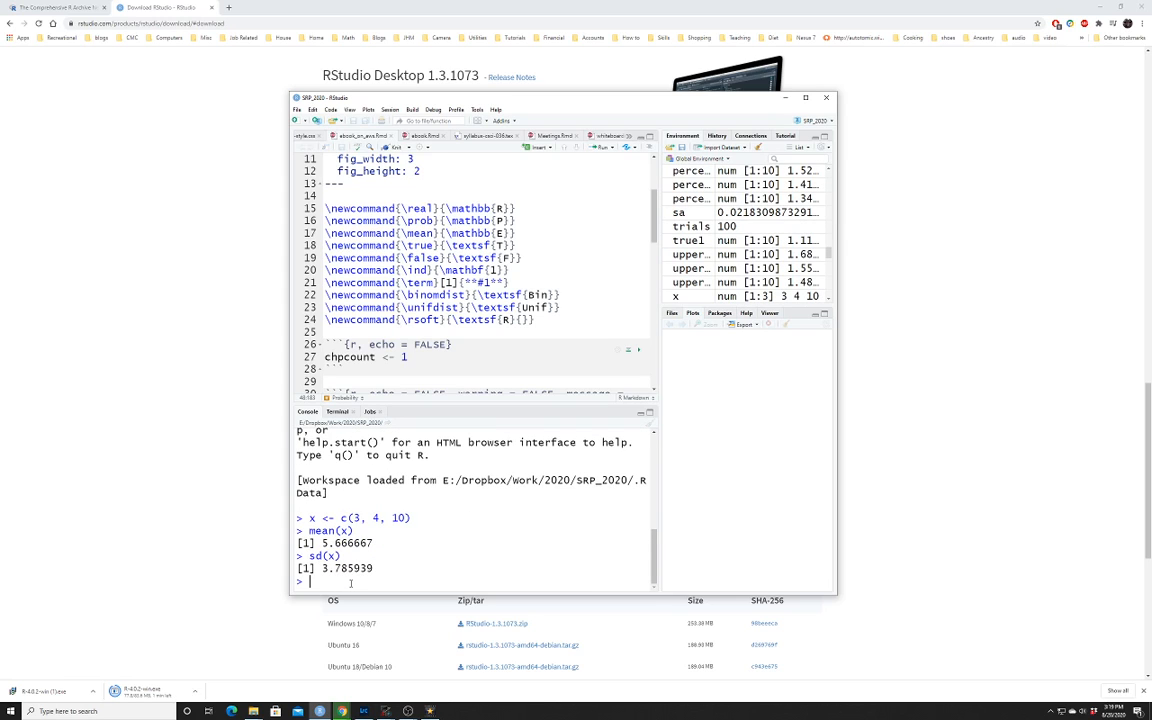